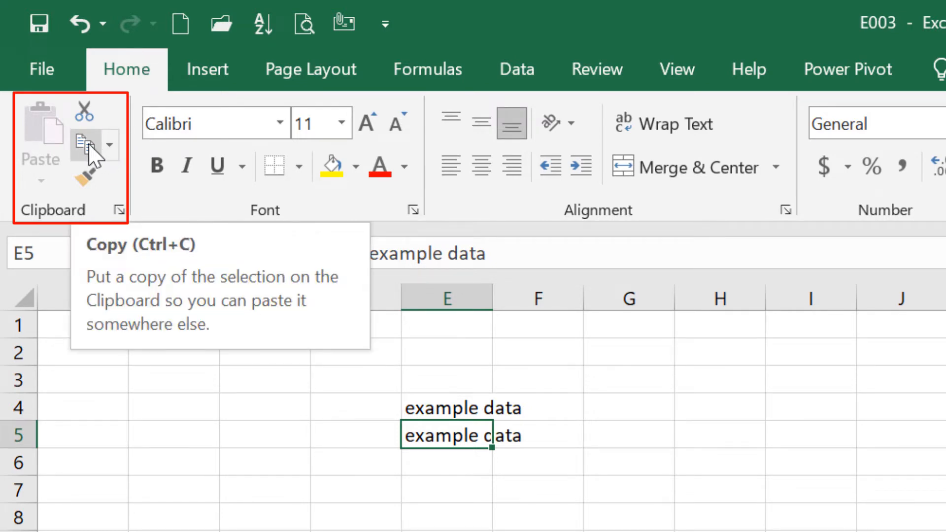
# Copy cell E4 and examine the Paste Special dialog's options, closing it without pasting.
pyautogui.click(450, 407)
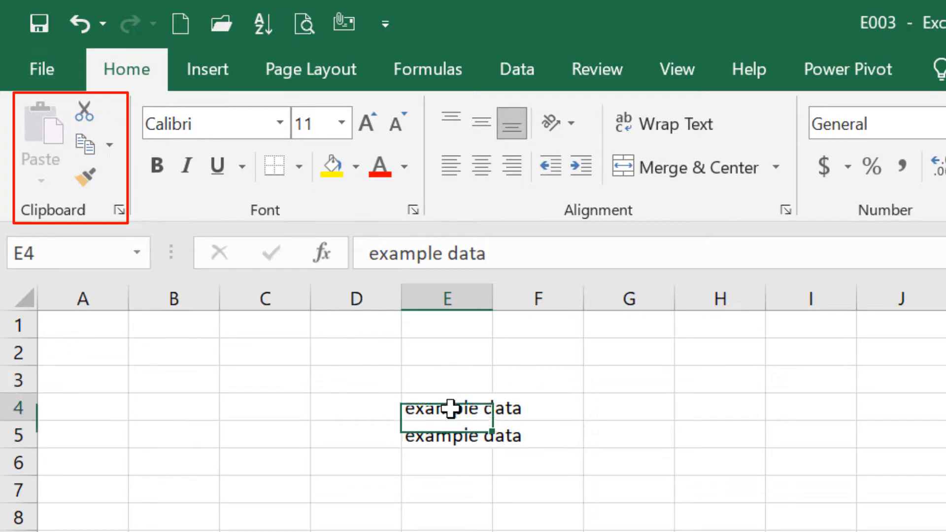
pyautogui.click(97, 146)
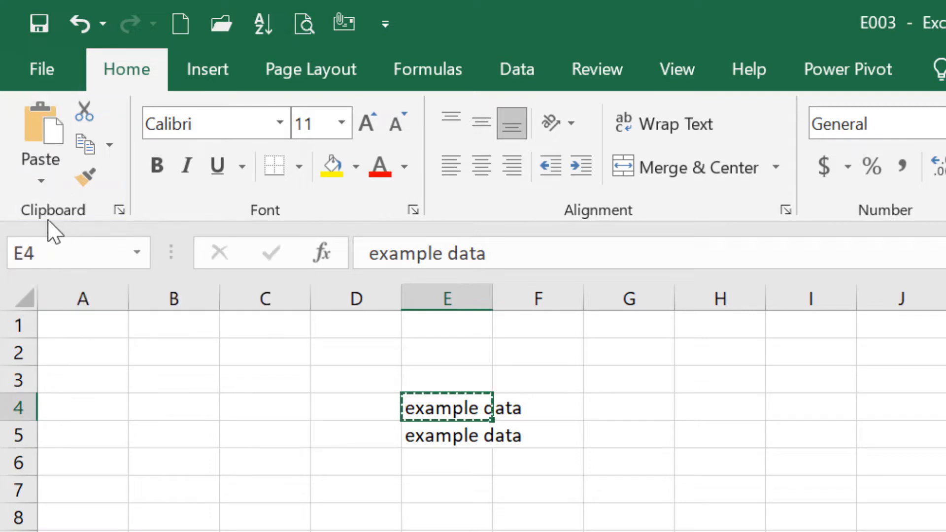
pyautogui.click(43, 180)
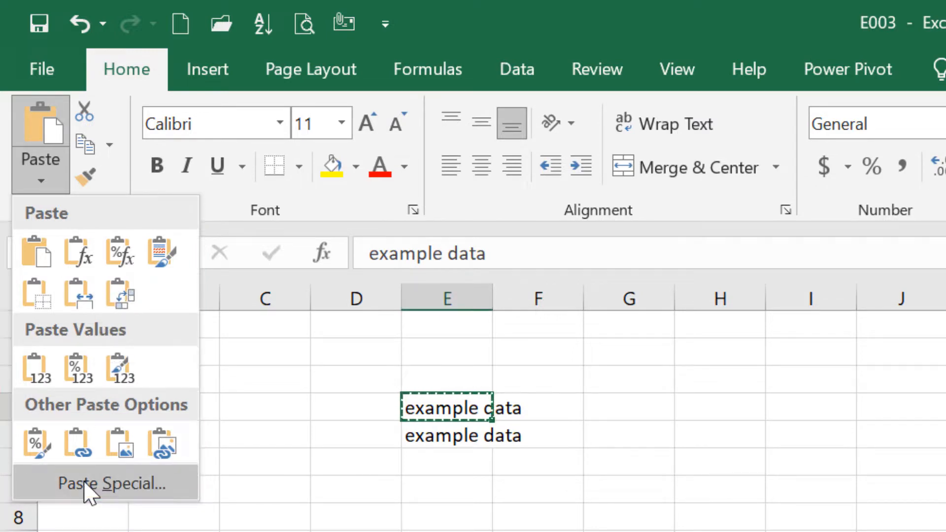
pyautogui.click(88, 485)
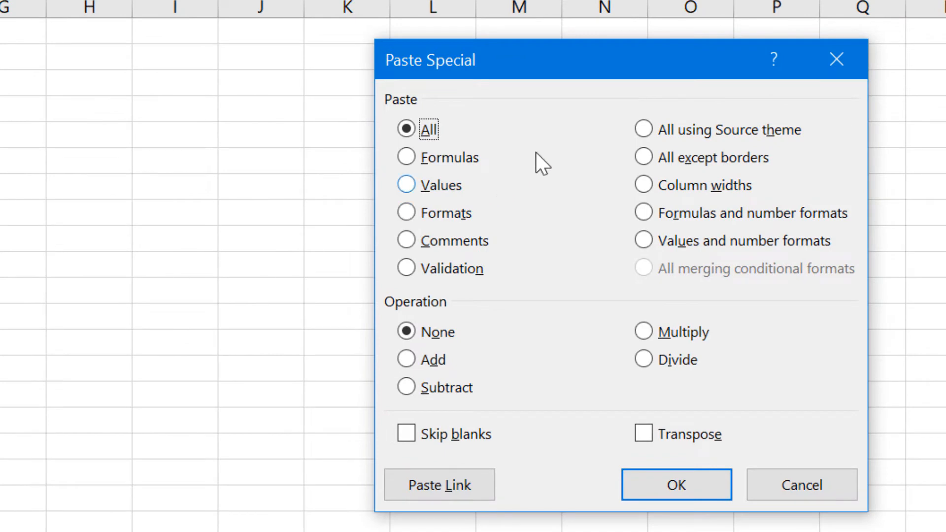
pyautogui.moveTo(594, 51); pyautogui.dragTo(407, 41)
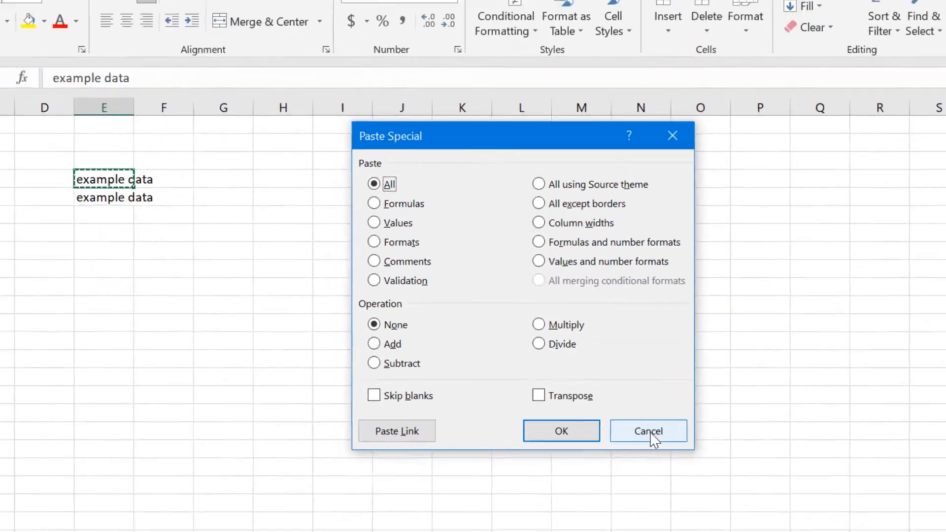
pyautogui.click(616, 473)
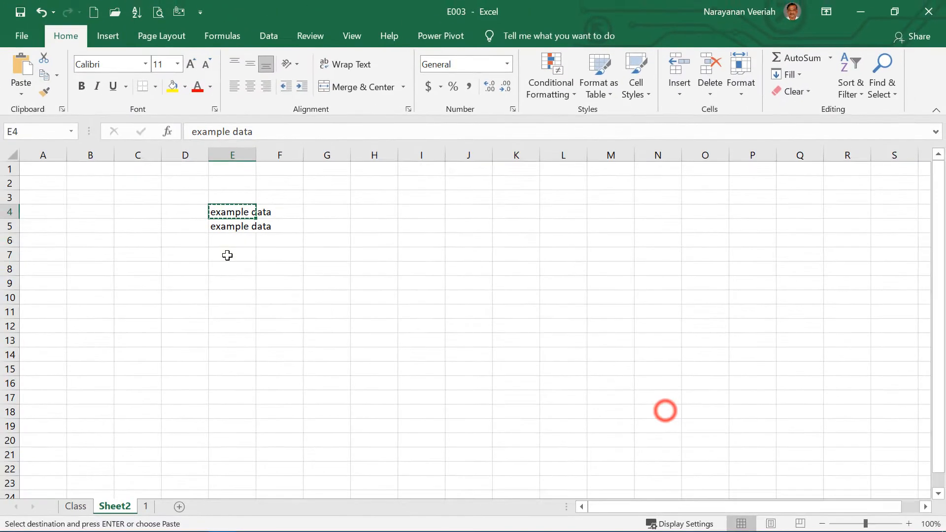
# Examine the paste options offered for cell E7, including the additional Paste Special choices, without pasting.
pyautogui.rightClick(226, 255)
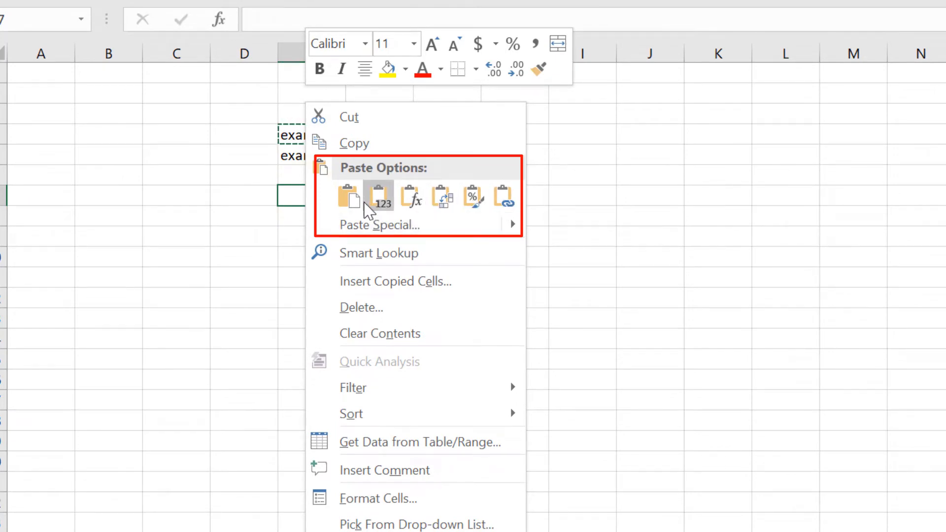
pyautogui.moveTo(514, 224)
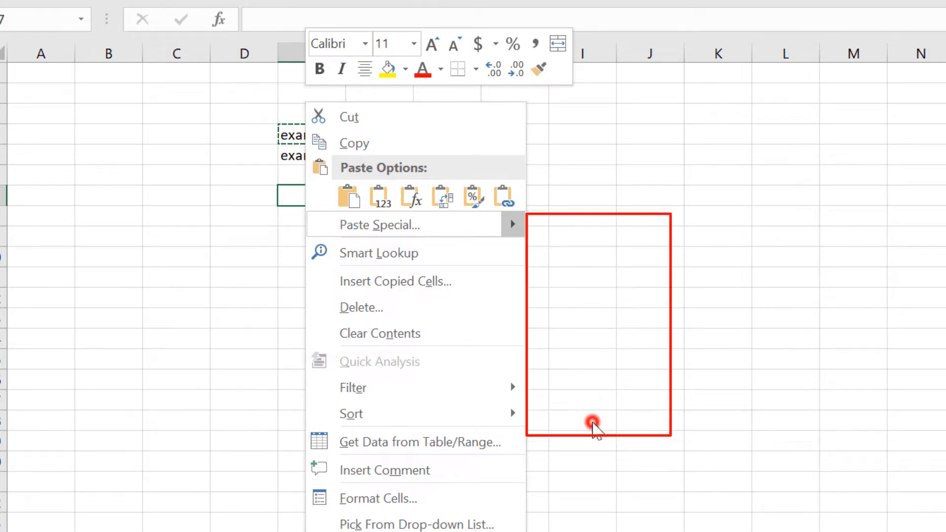
pyautogui.click(596, 427)
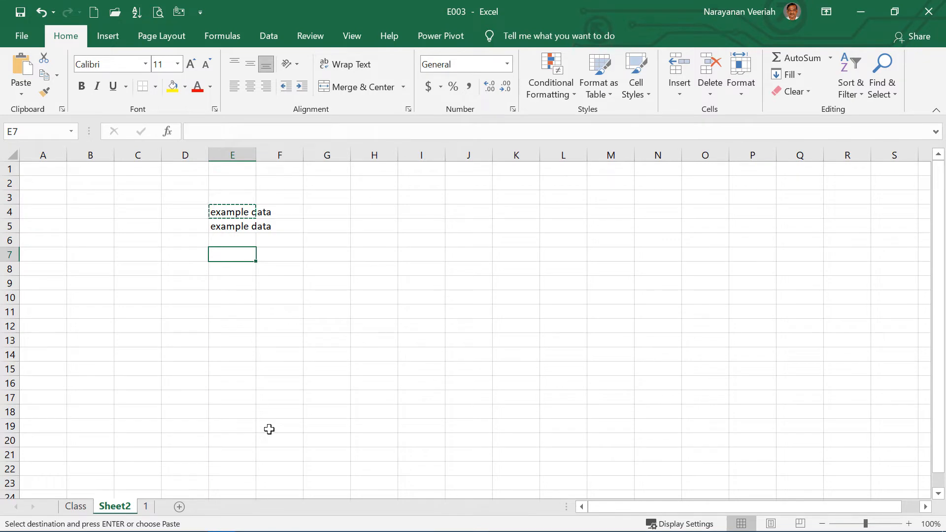
# On the Class sheet, copy the data table B5:D14 and paste it normally at F5 under Option 1.
pyautogui.click(74, 506)
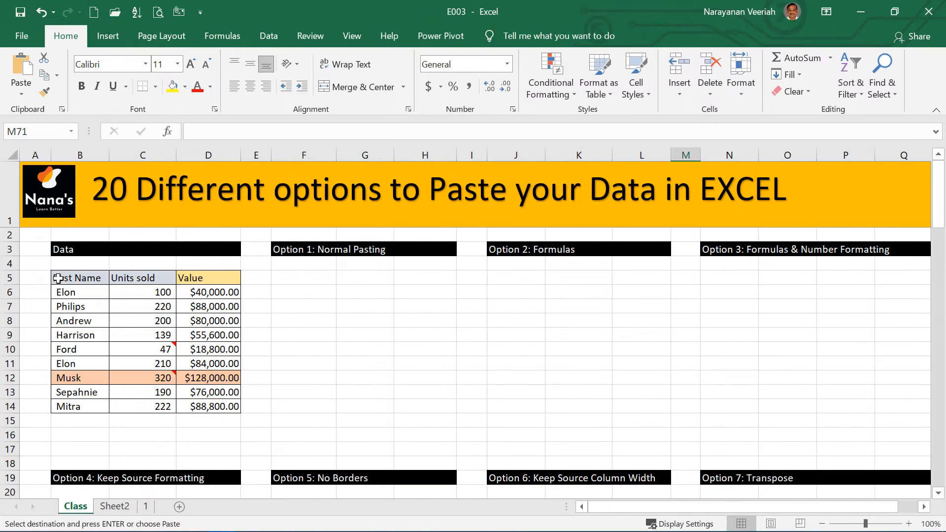
pyautogui.moveTo(57, 278); pyautogui.dragTo(223, 401)
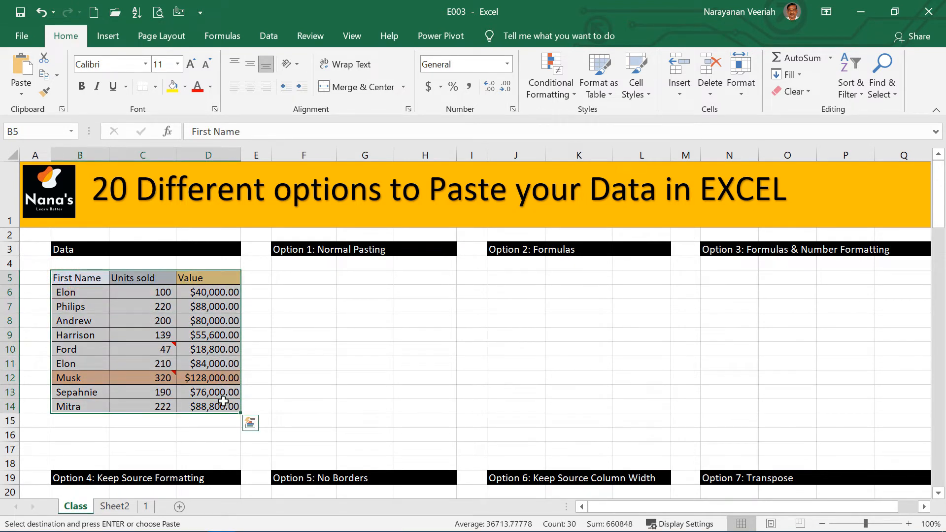
pyautogui.press('Escape')
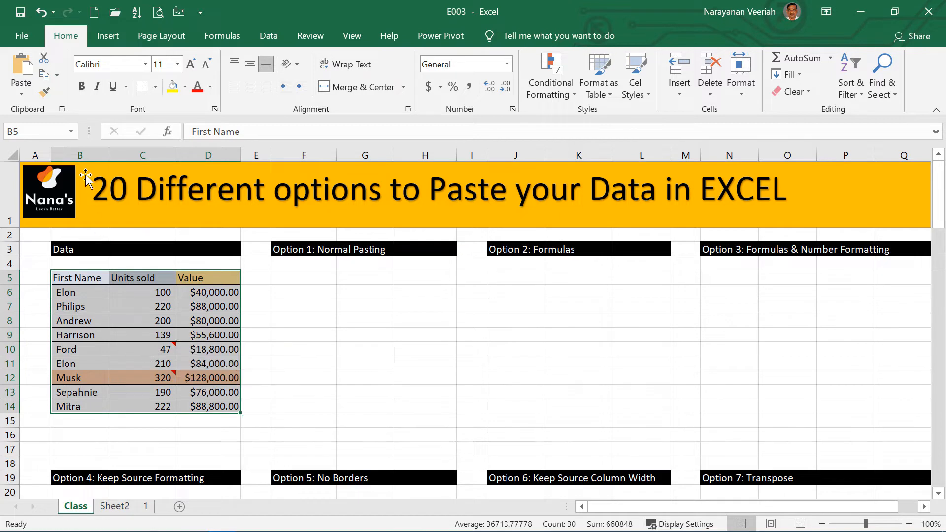
pyautogui.click(45, 77)
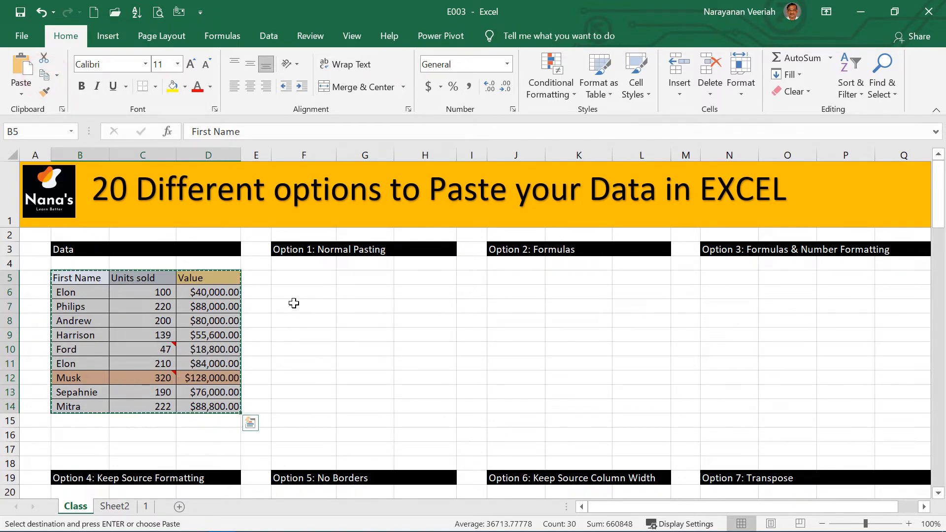
pyautogui.click(288, 281)
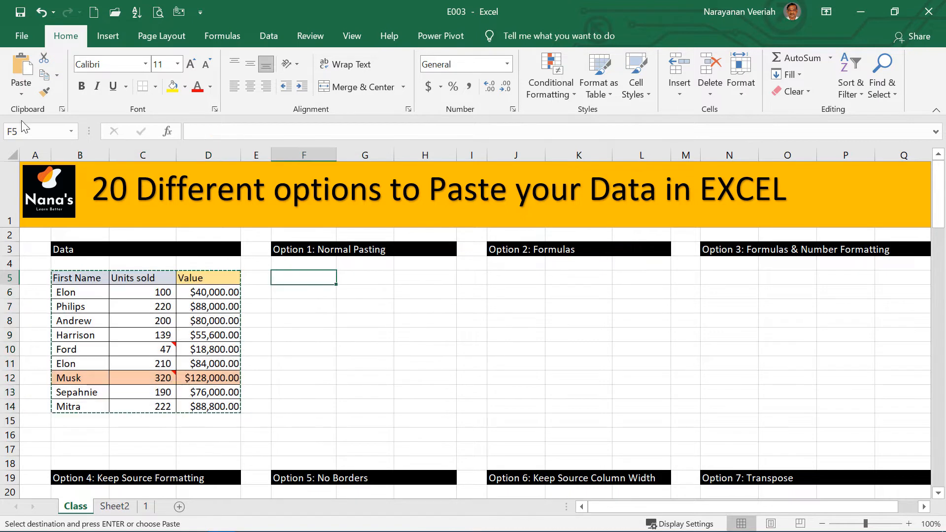
pyautogui.click(20, 74)
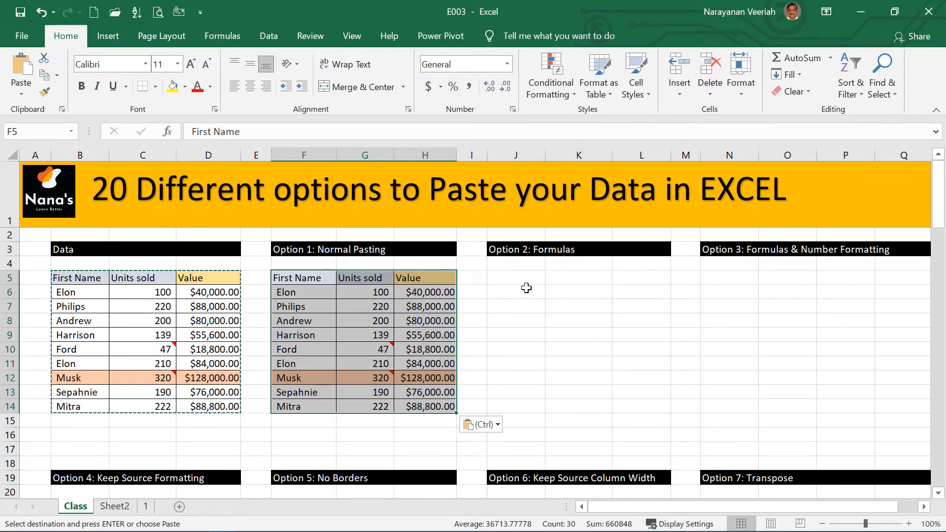
# Paste only the copied table's formulas at J5 under Option 2 and check the formulas in its Value column.
pyautogui.click(513, 281)
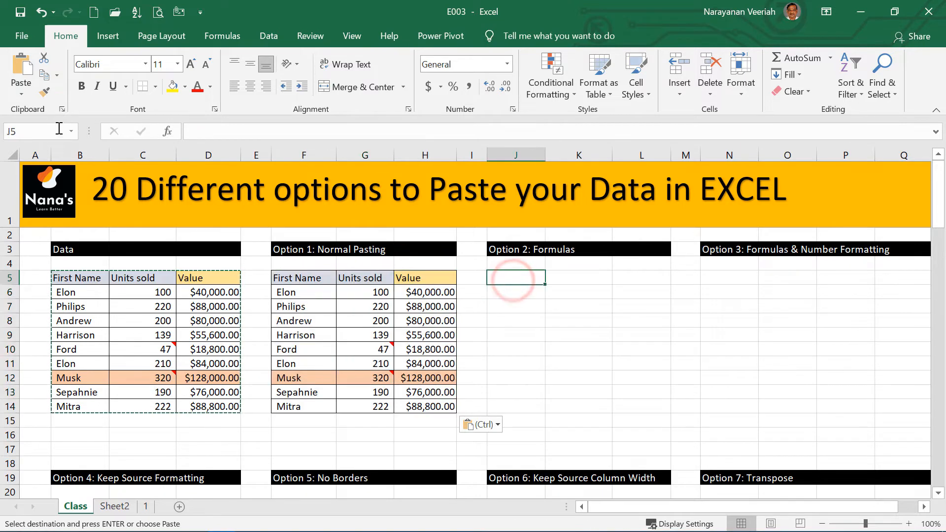
pyautogui.click(28, 93)
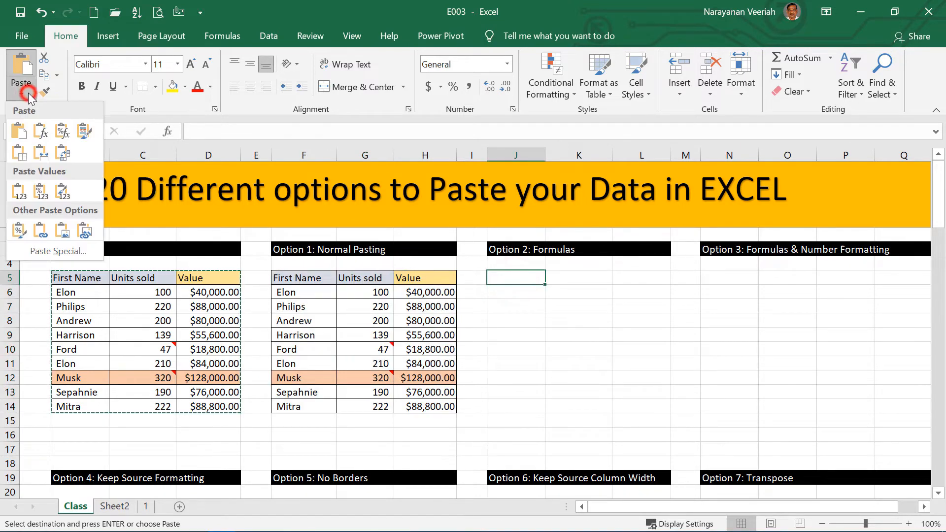
pyautogui.click(41, 131)
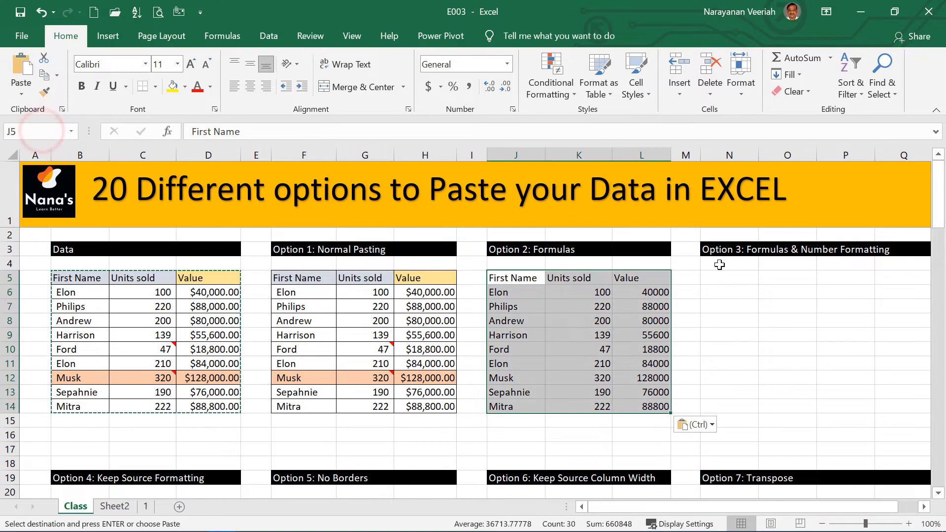
pyautogui.click(633, 333)
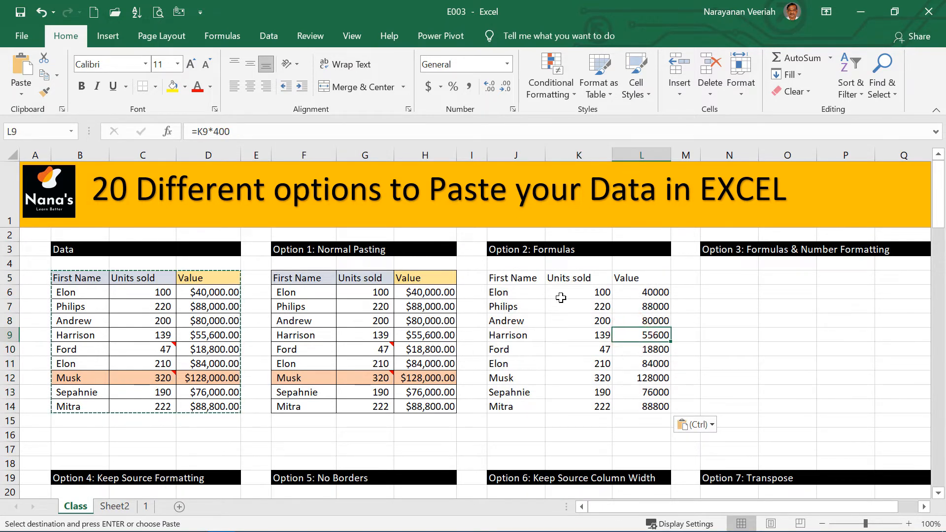
pyautogui.click(641, 292)
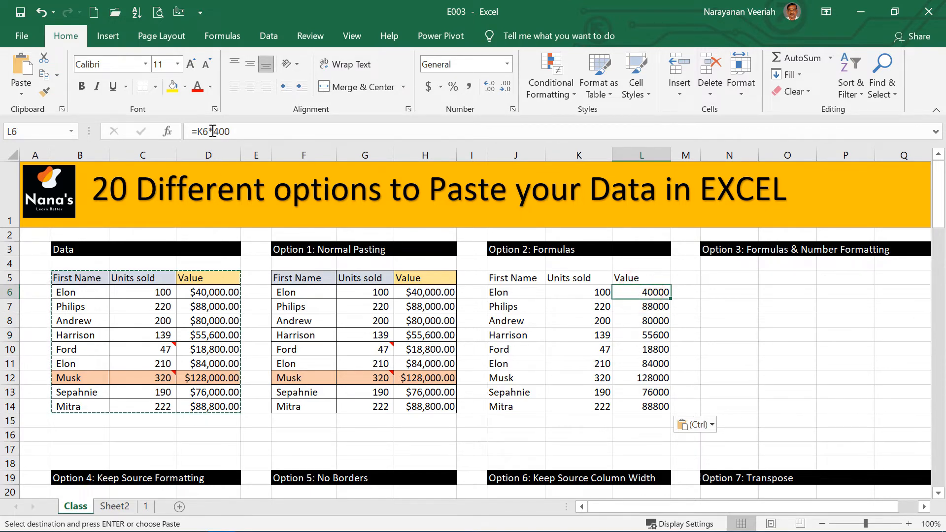
# Paste the copied table's formulas and number formatting at N5 under Option 3.
pyautogui.click(719, 281)
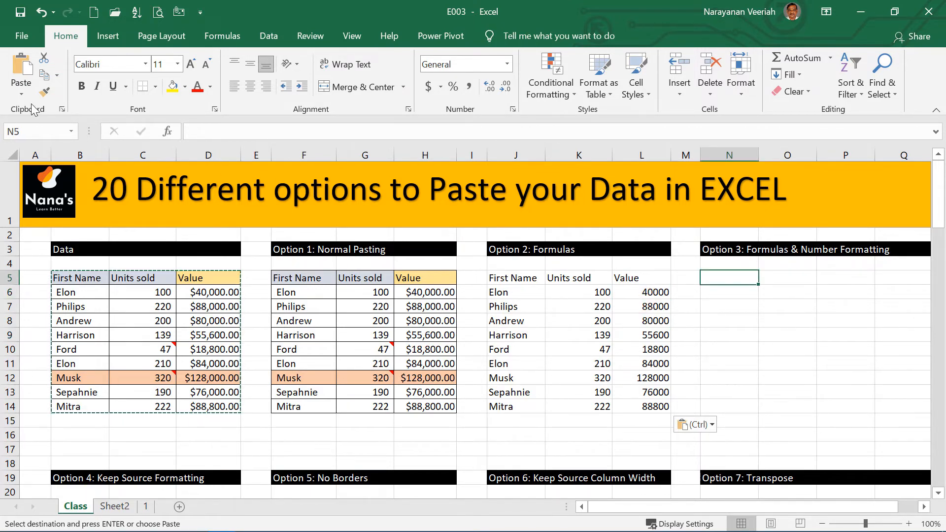
pyautogui.click(21, 91)
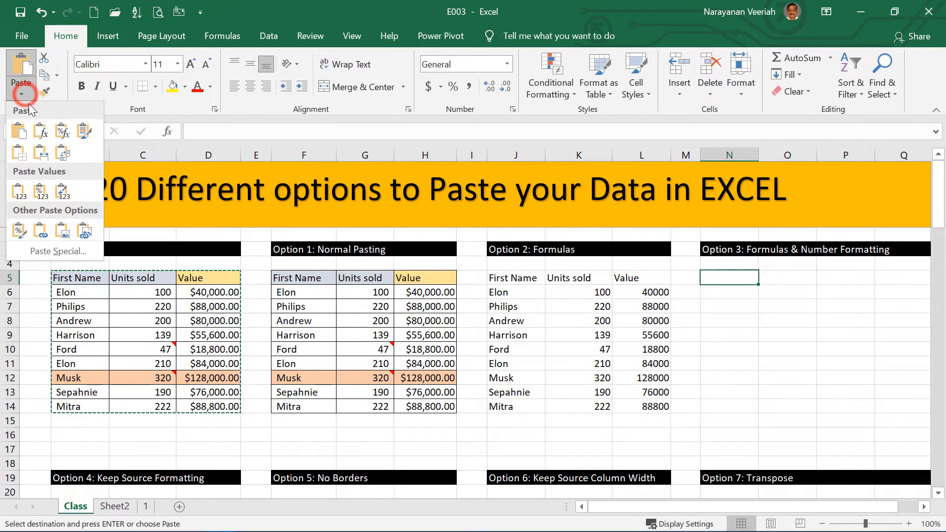
pyautogui.click(61, 131)
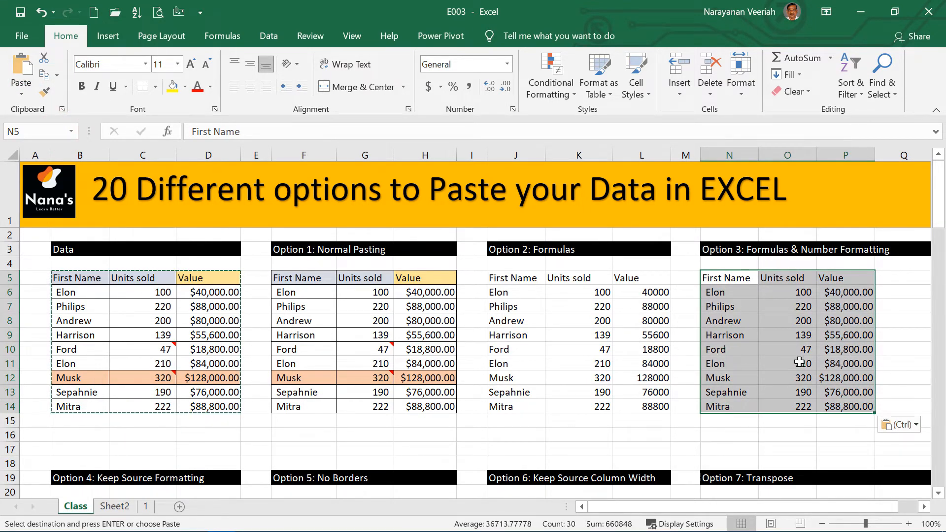
pyautogui.click(901, 332)
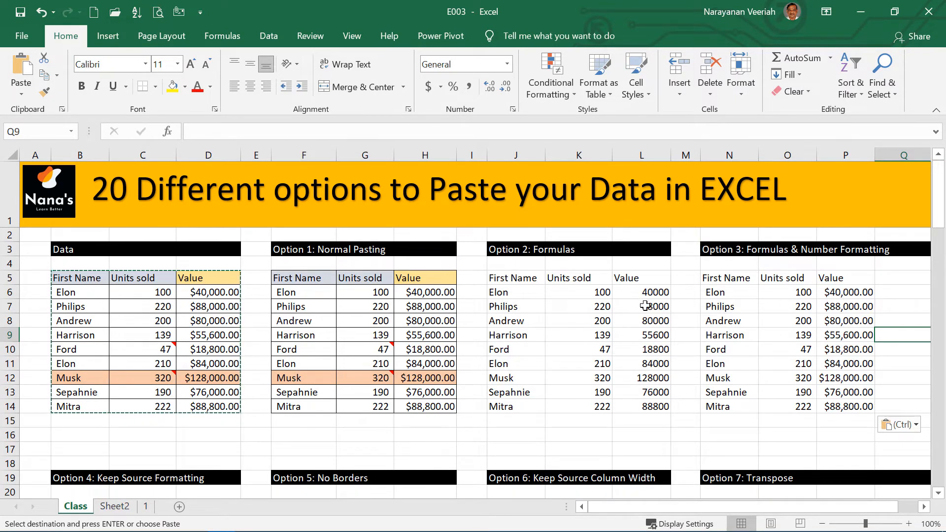
# Apply the Output cell style to the empty range B21:D31 under Option 4.
pyautogui.scroll(-4, 656, 354)
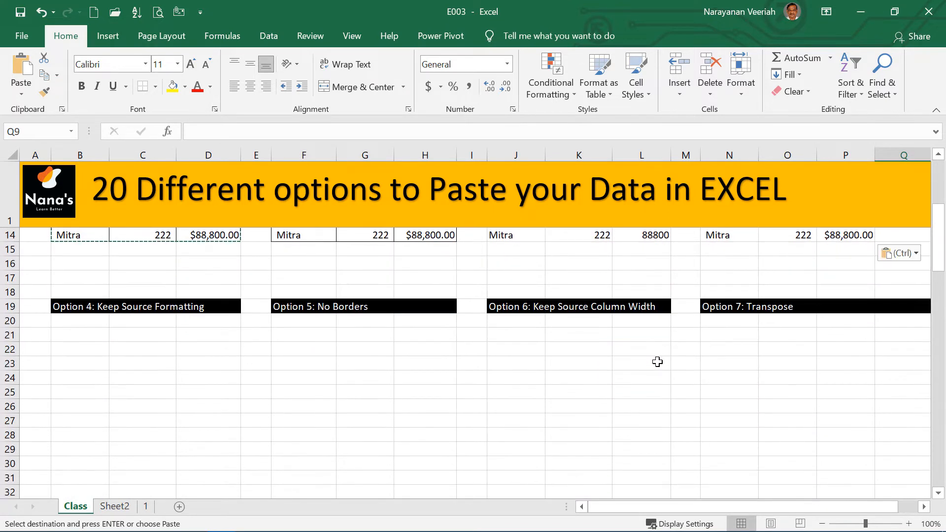
pyautogui.moveTo(57, 335); pyautogui.dragTo(217, 478)
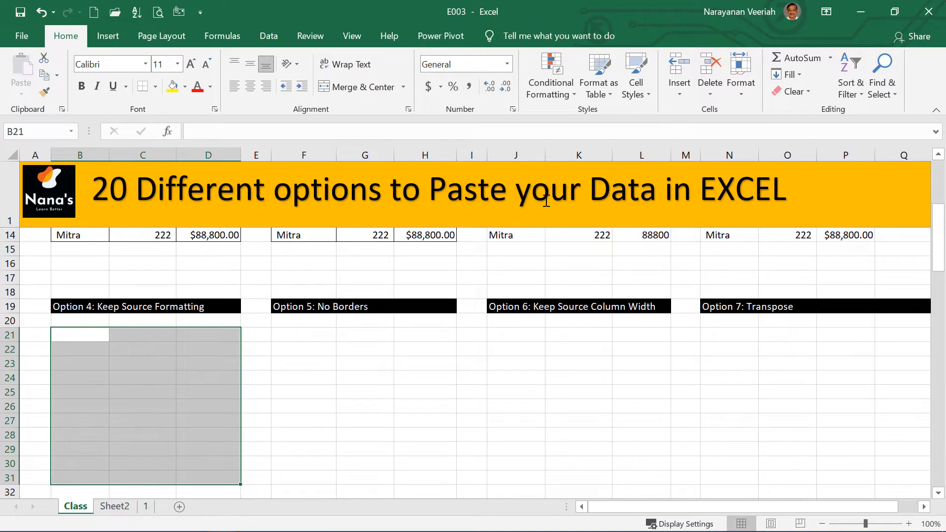
pyautogui.click(651, 94)
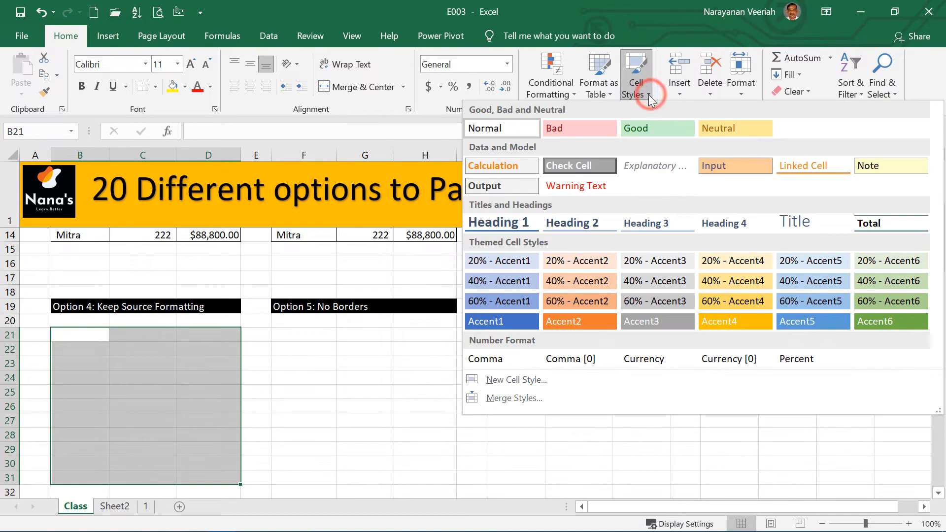
pyautogui.click(482, 184)
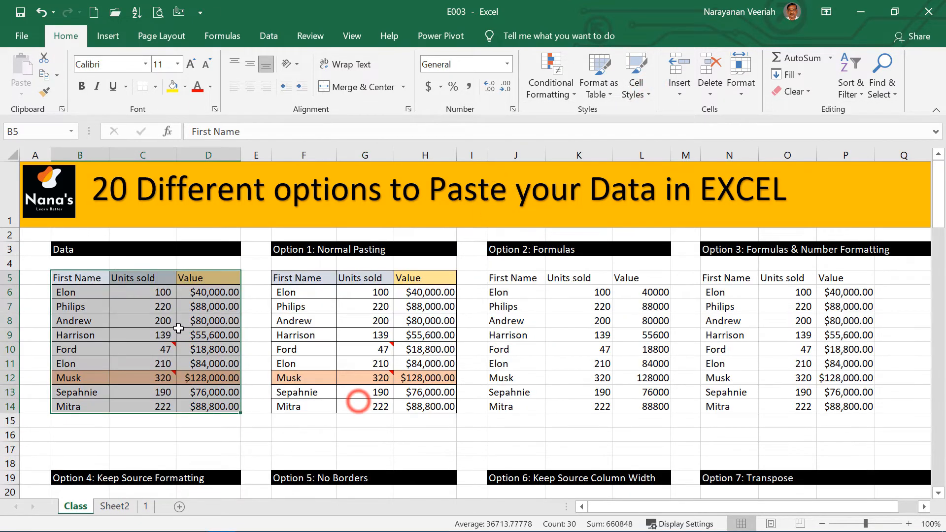
# Copy the data table B5:D14 and paste it at B21 with Keep Source Formatting.
pyautogui.click(45, 76)
pyautogui.scroll(-4, 137, 219)
pyautogui.click(80, 338)
pyautogui.click(21, 93)
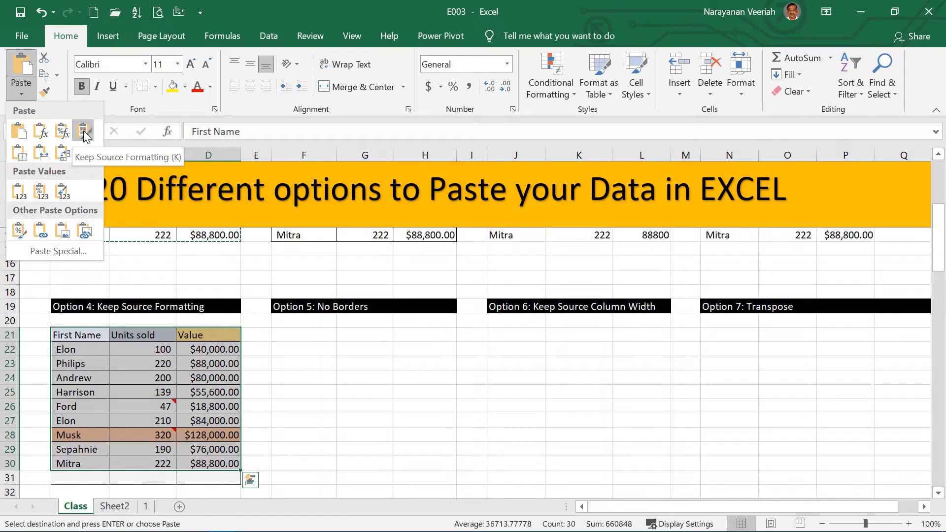
pyautogui.click(84, 136)
# Paste the copied table without borders at F21 under Option 5 and compare it with the source table.
pyautogui.click(315, 336)
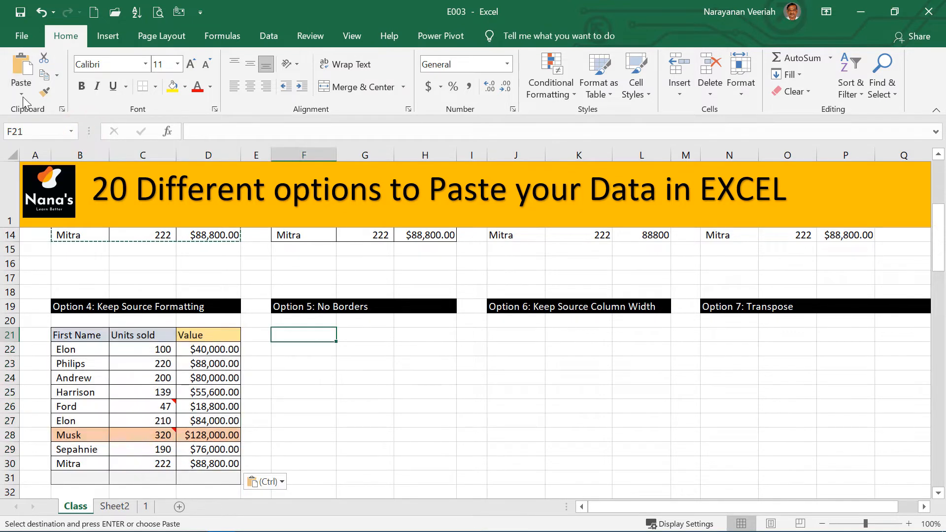
pyautogui.click(22, 94)
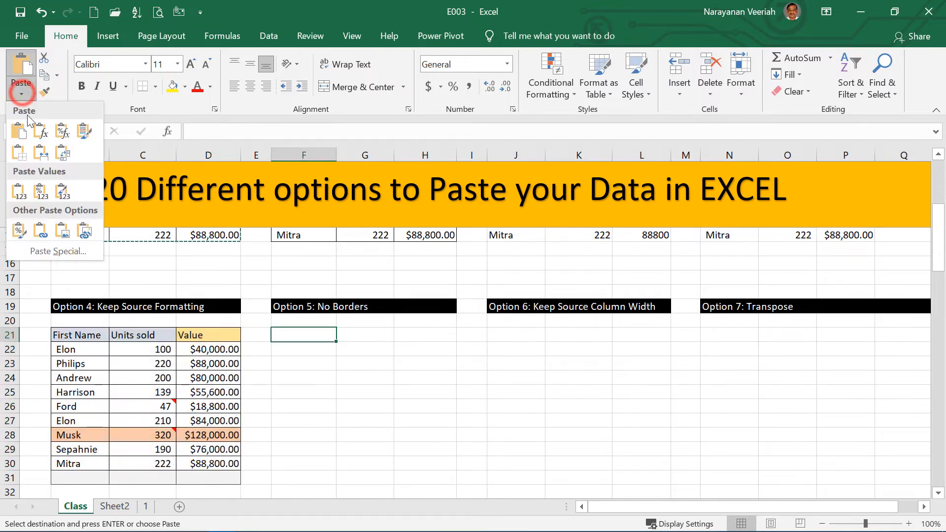
pyautogui.click(20, 155)
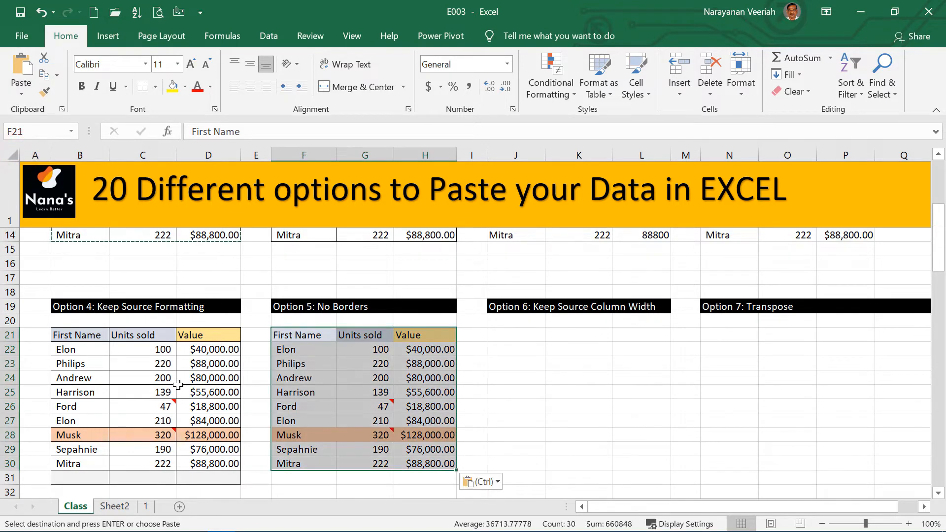
pyautogui.scroll(4, 203, 356)
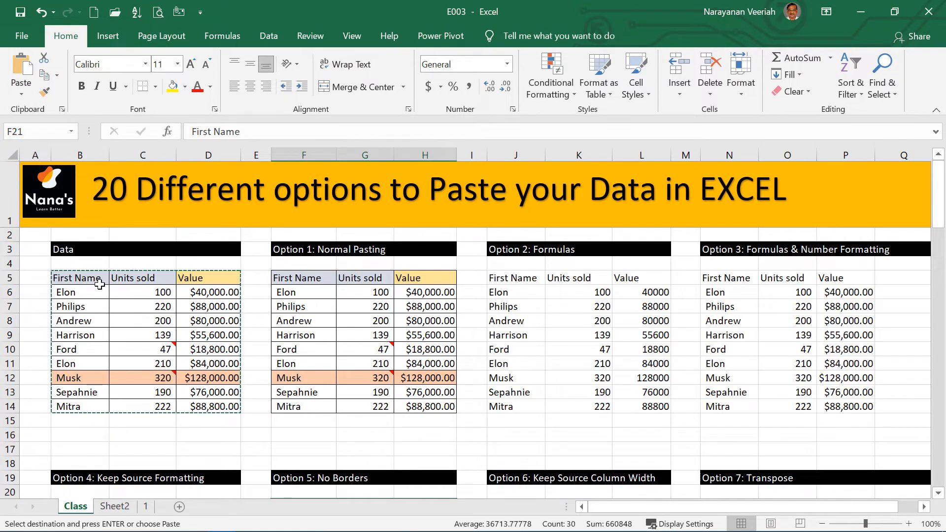
pyautogui.scroll(-5, 164, 351)
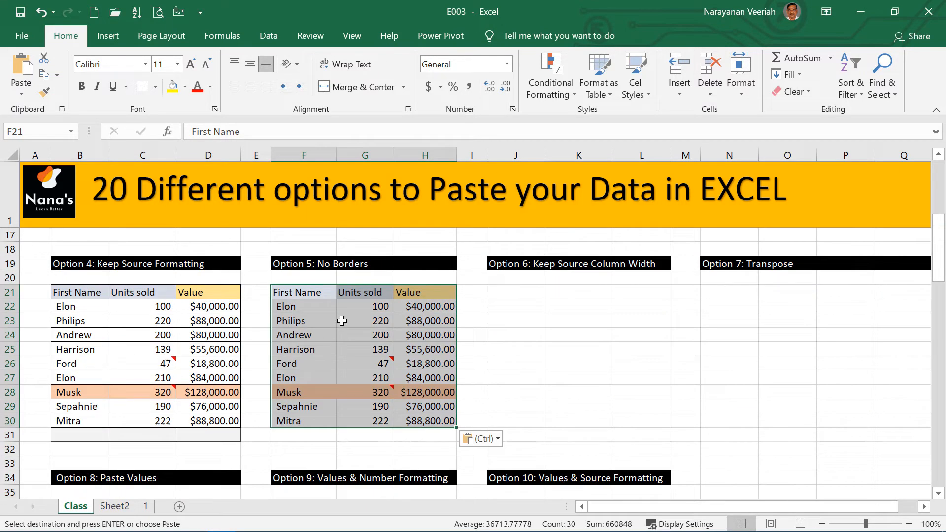
pyautogui.click(310, 302)
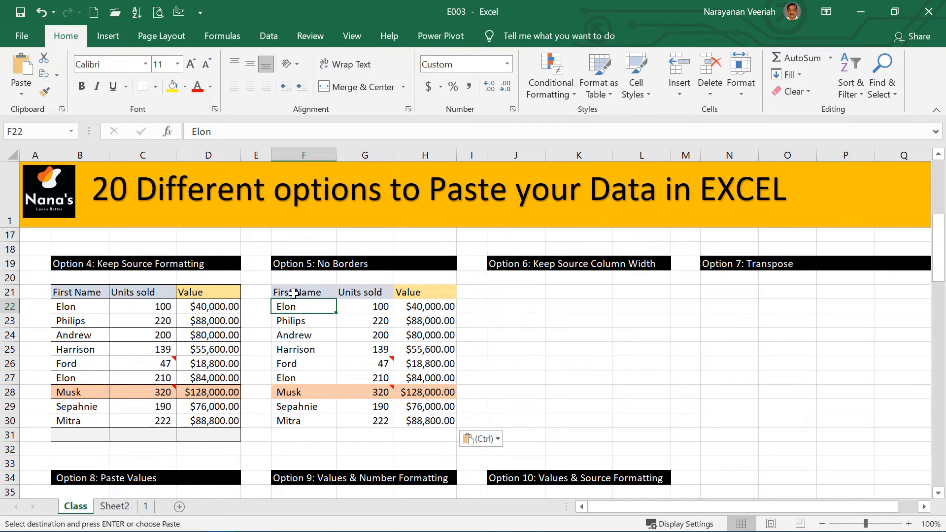
# Narrow the source table's columns C and D, then copy B5:D14 to J21 under Option 6 with Keep Source Column Widths.
pyautogui.moveTo(241, 154); pyautogui.dragTo(142, 156)
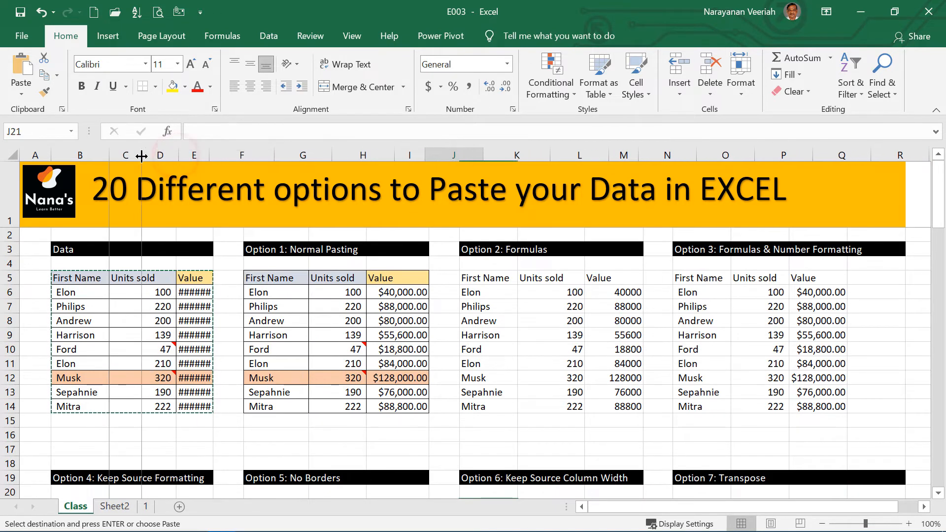
pyautogui.moveTo(77, 278); pyautogui.dragTo(163, 406)
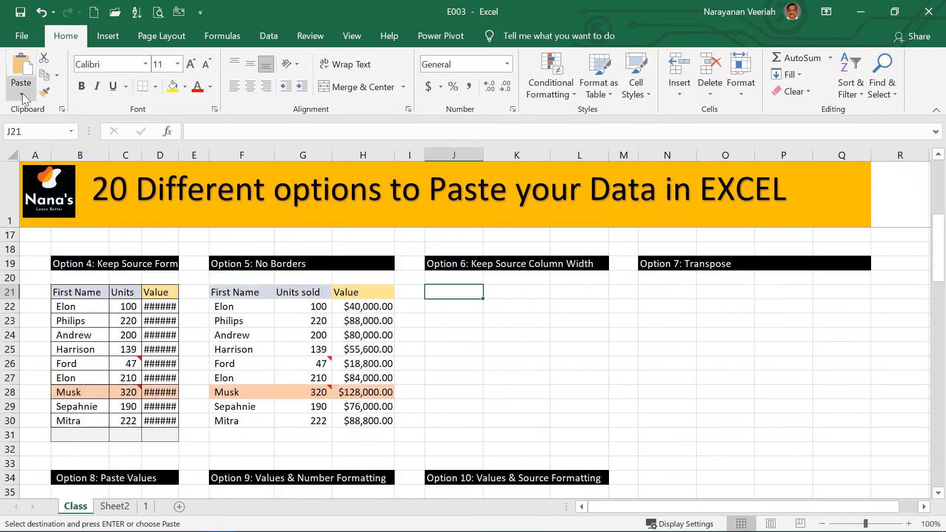
pyautogui.click(21, 93)
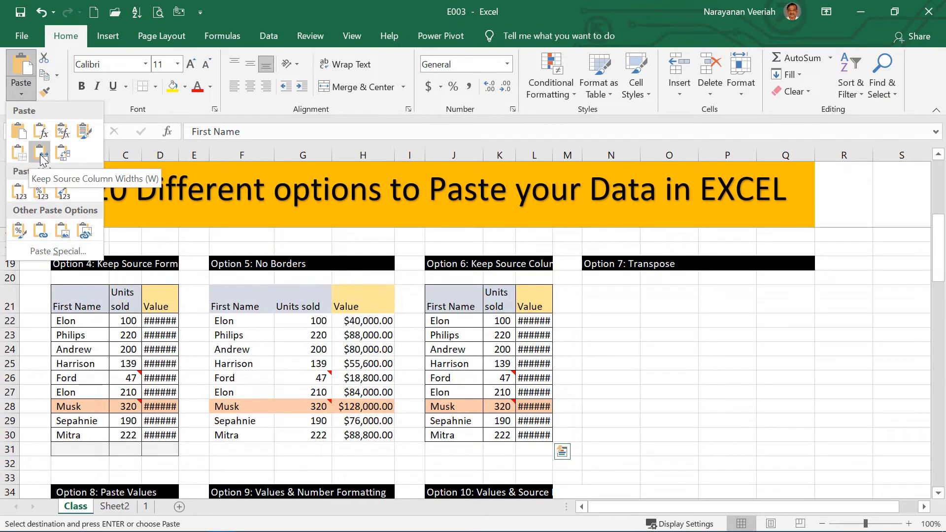
pyautogui.click(40, 155)
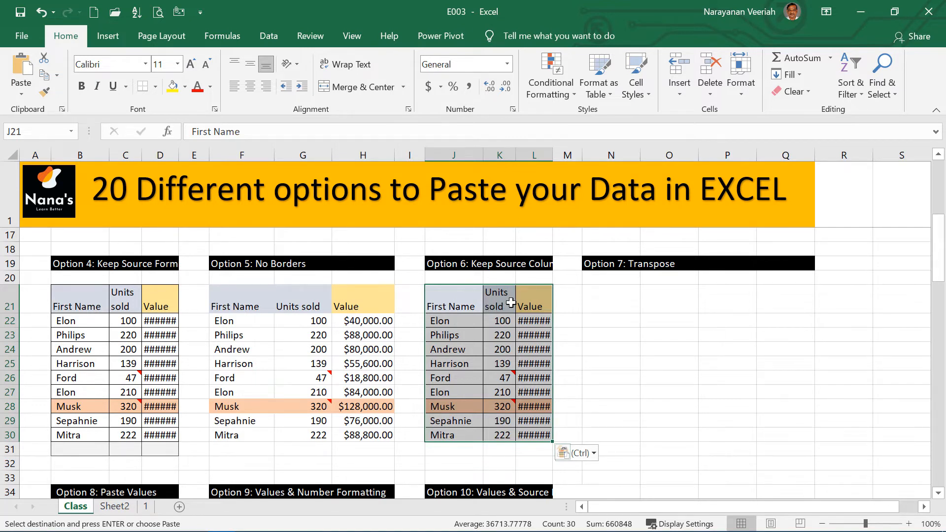
pyautogui.scroll(3, 503, 316)
pyautogui.scroll(-2, 486, 320)
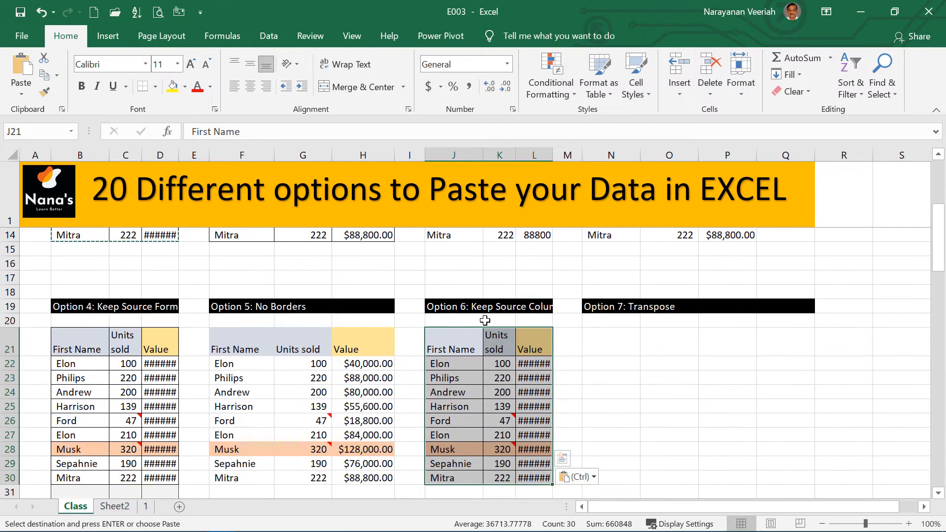
# Paste the copied table transposed at N21 under Option 7 and review its full width.
pyautogui.click(614, 338)
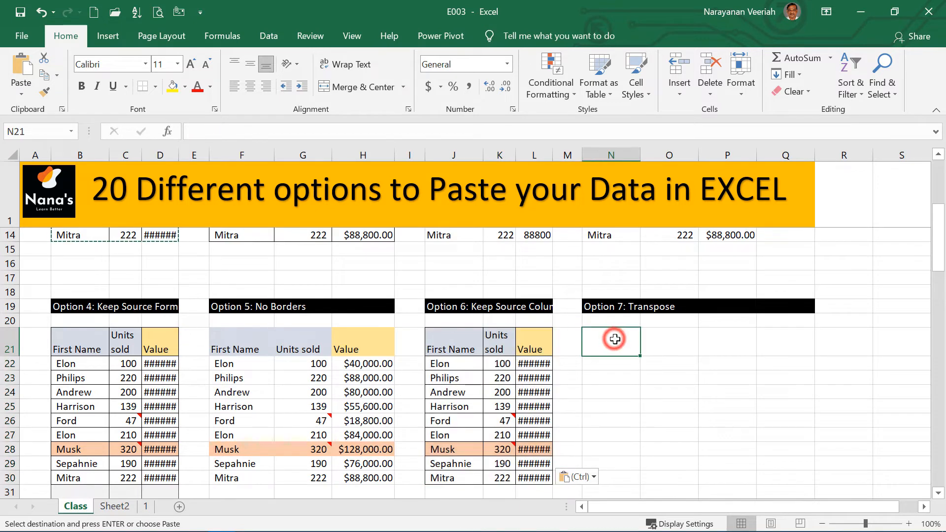
pyautogui.click(21, 91)
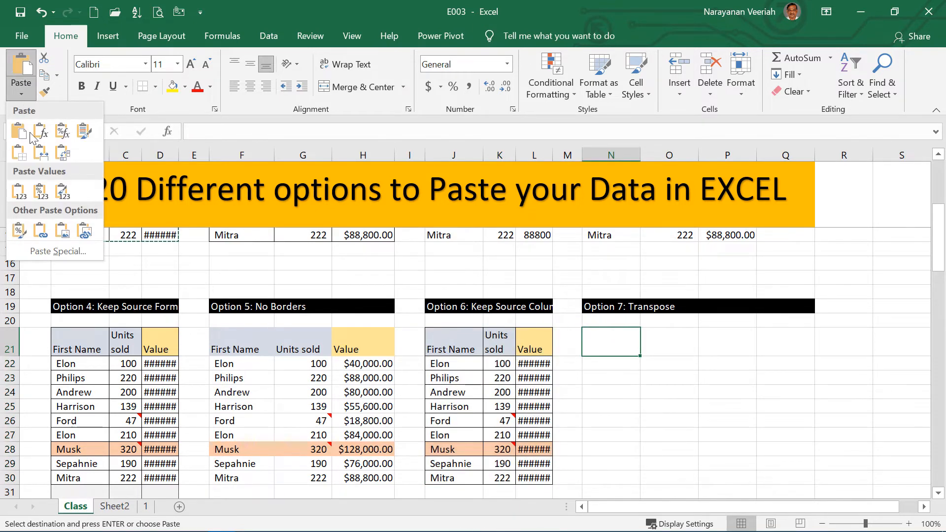
pyautogui.click(63, 157)
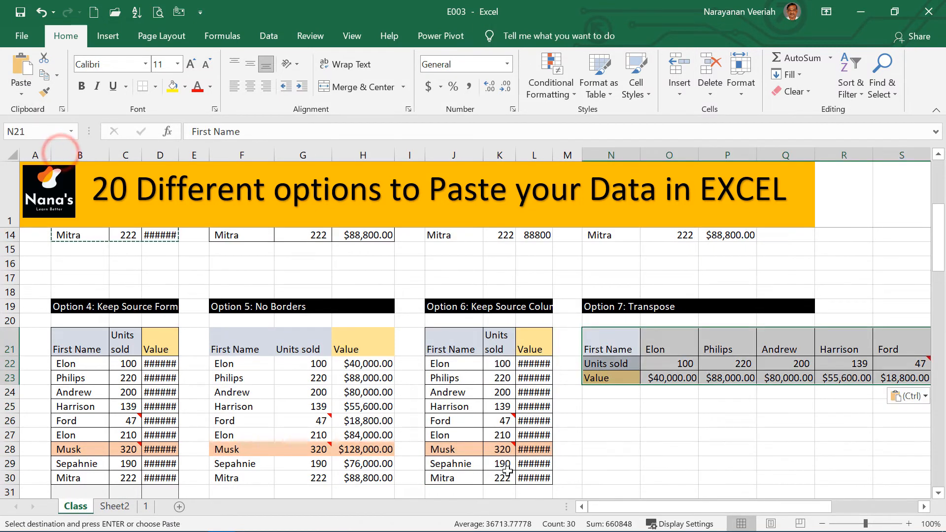
pyautogui.moveTo(679, 507); pyautogui.dragTo(766, 508)
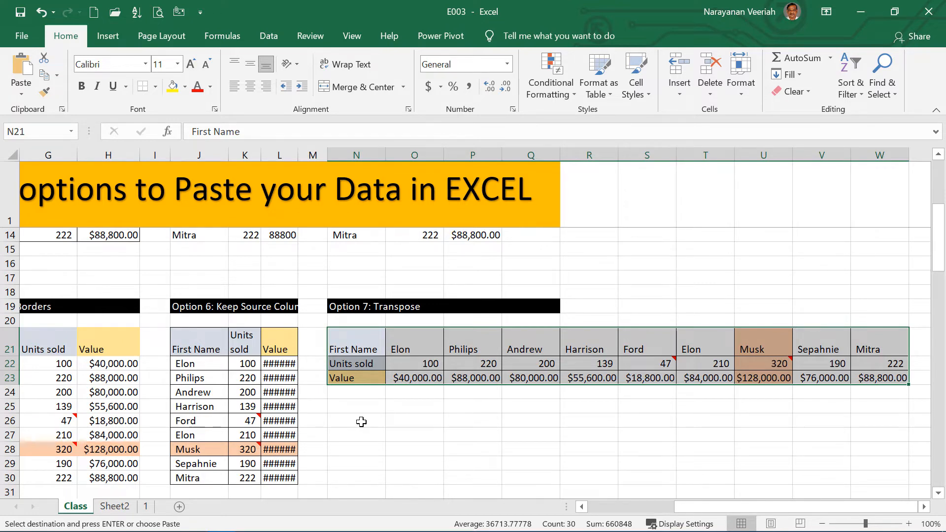
# Autofit column D of the source table and paste the copied table as values only at B36 under Option 8.
pyautogui.moveTo(745, 507); pyautogui.dragTo(643, 511)
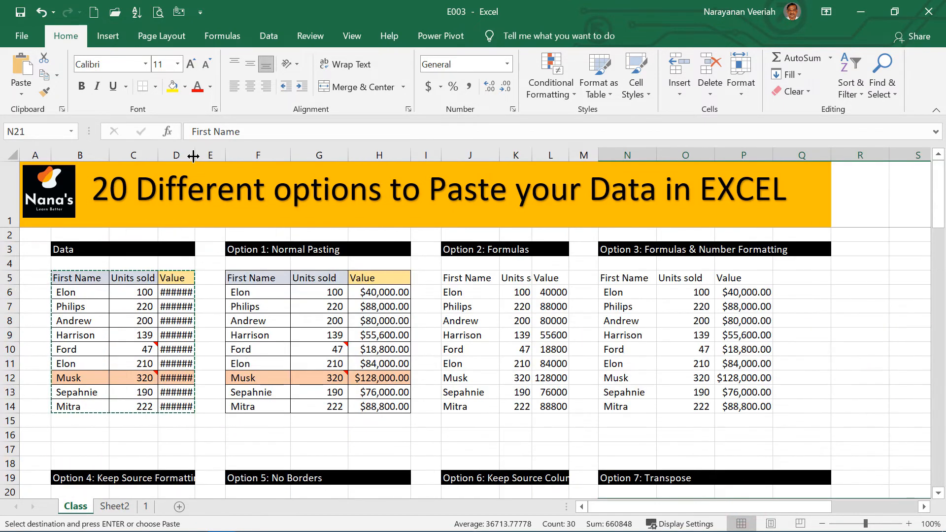
pyautogui.doubleClick(194, 155)
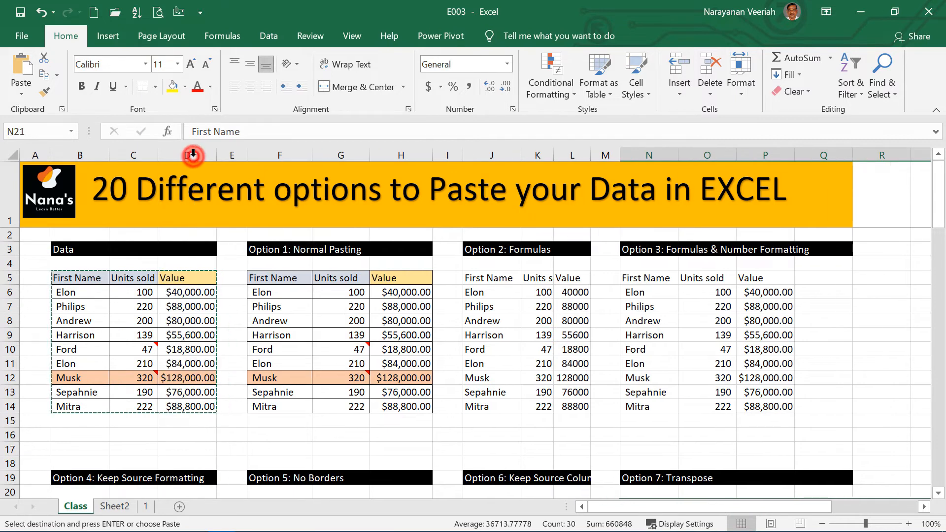
pyautogui.click(22, 93)
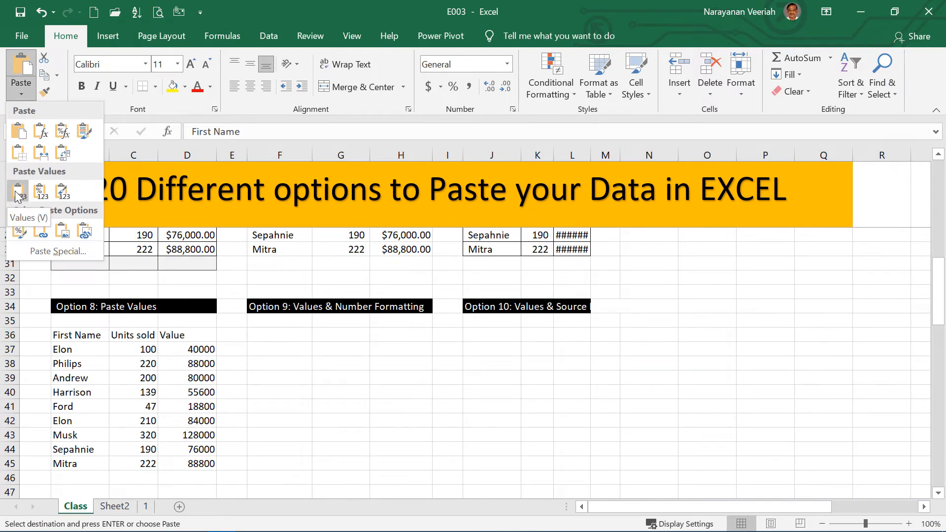
pyautogui.click(18, 197)
pyautogui.click(168, 435)
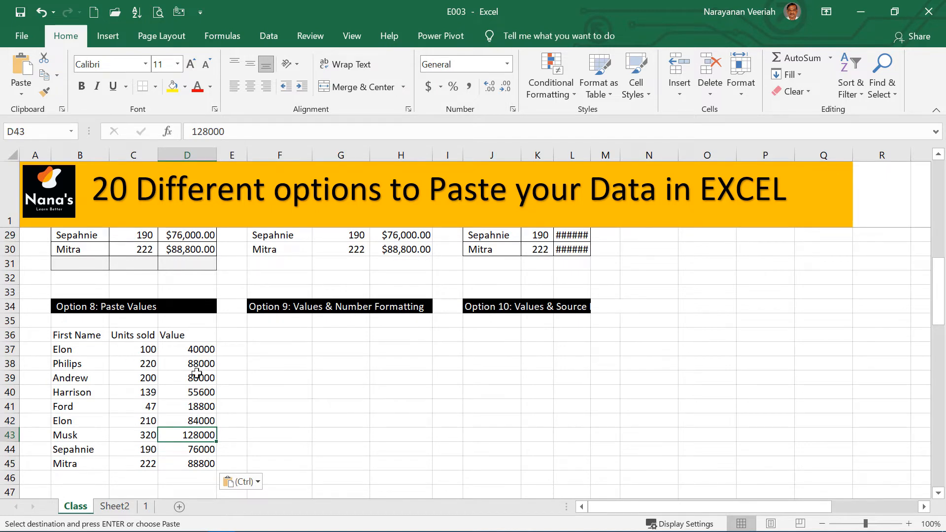
# Paste the copied table at F36 under Option 9 with Values & Number Formatting and compare its Value column with Option 8.
pyautogui.click(273, 341)
pyautogui.click(22, 91)
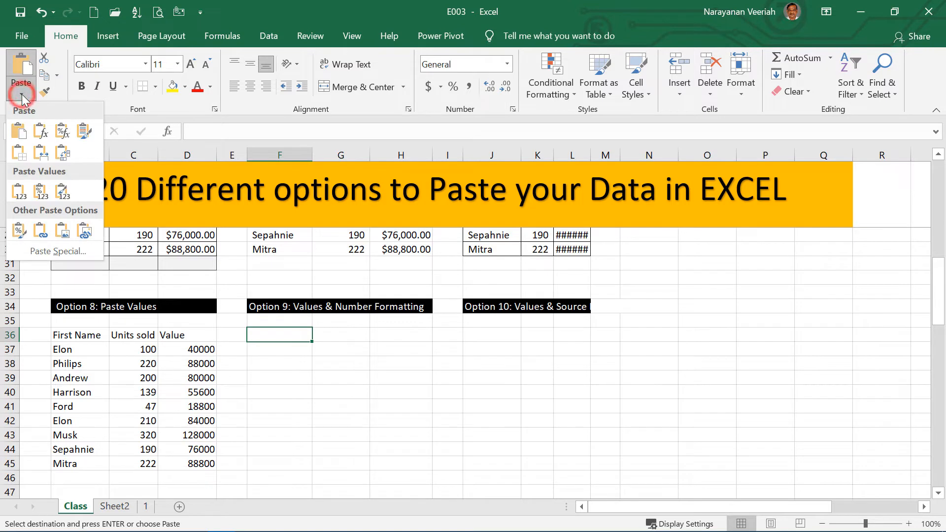
pyautogui.click(42, 193)
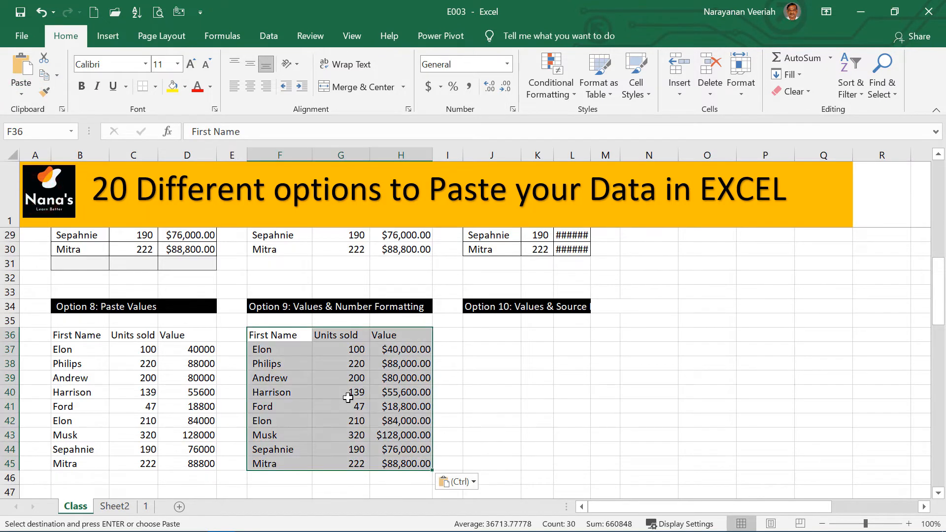
pyautogui.click(341, 392)
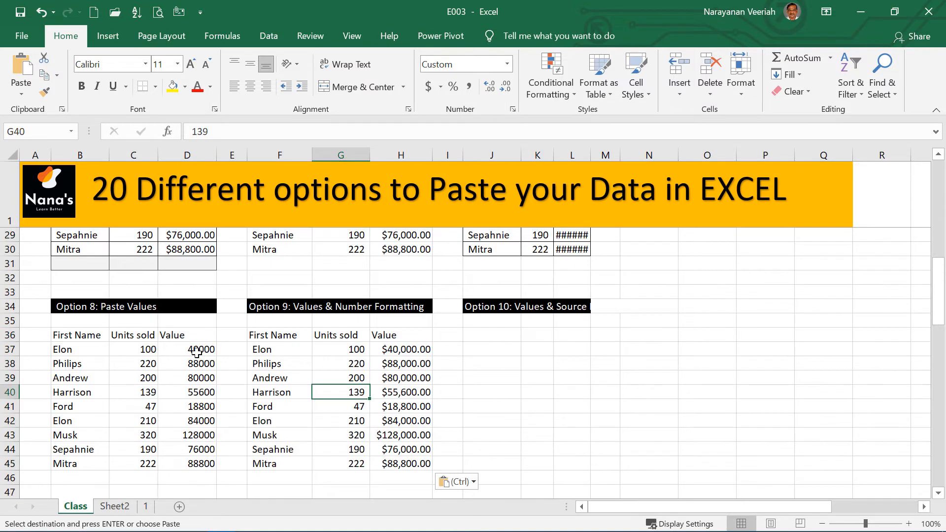
pyautogui.click(196, 351)
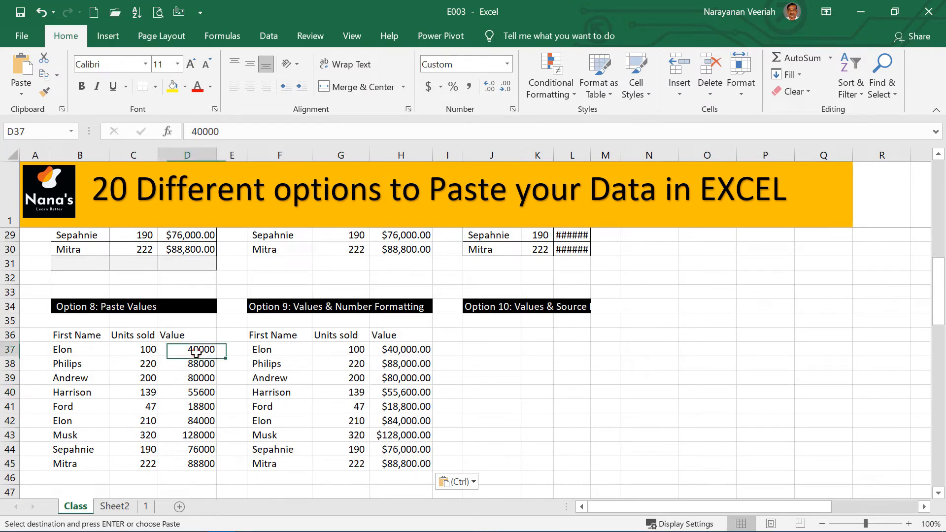
pyautogui.click(392, 352)
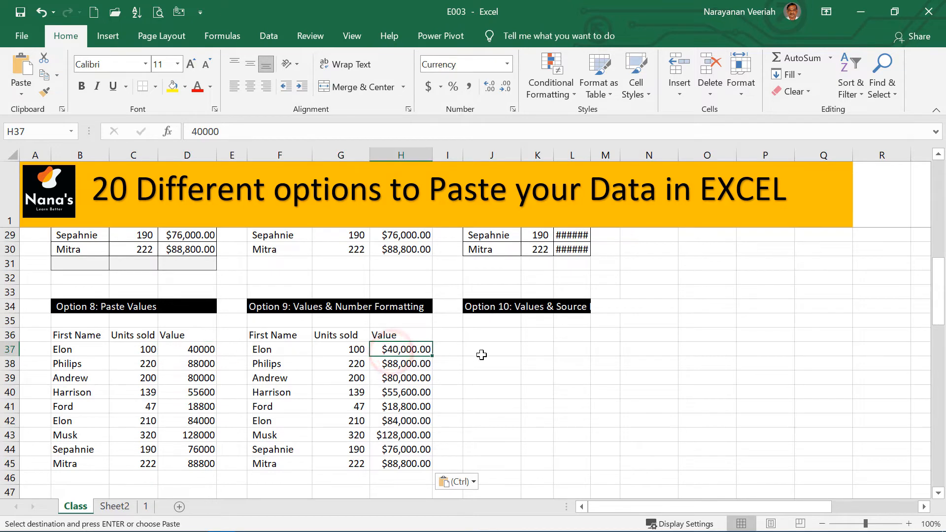
# Paste the copied table at J36 under Option 10 with Values & Source Formatting and check a cell in its Value column.
pyautogui.click(509, 341)
pyautogui.click(20, 94)
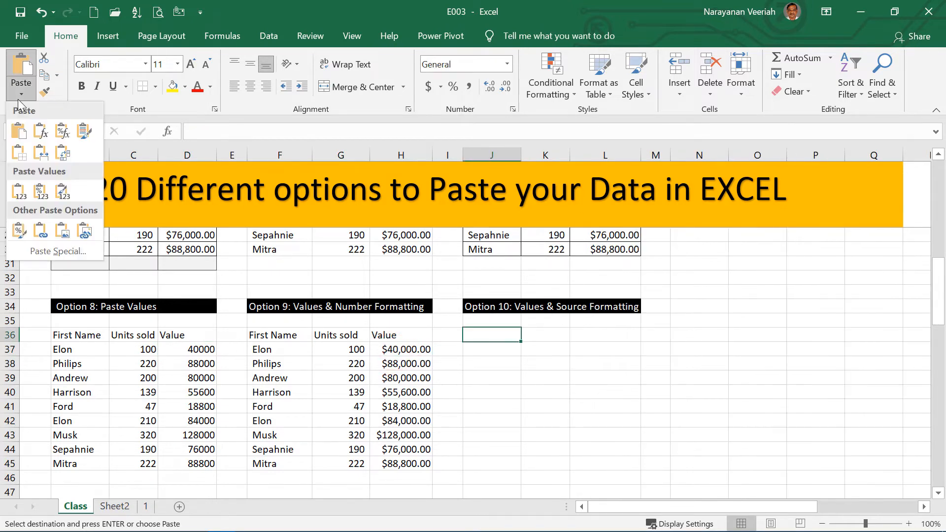
pyautogui.click(60, 192)
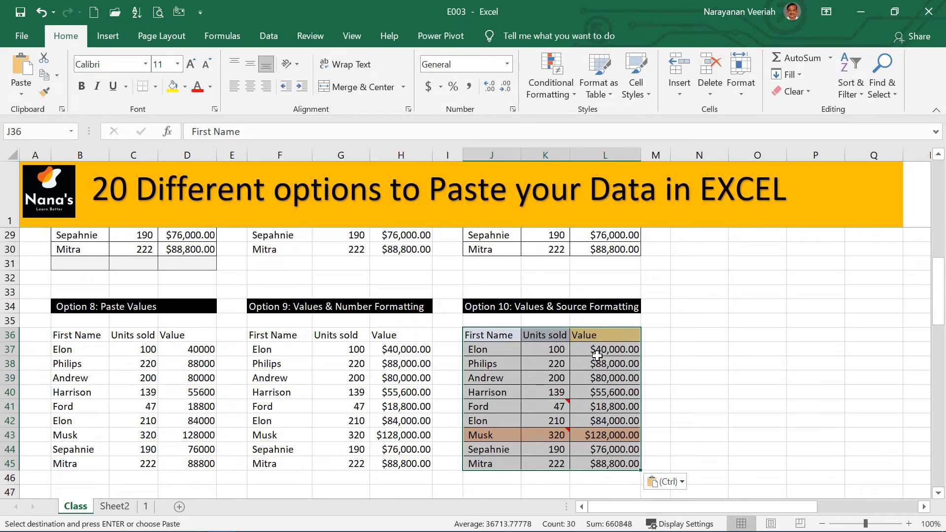
pyautogui.click(619, 408)
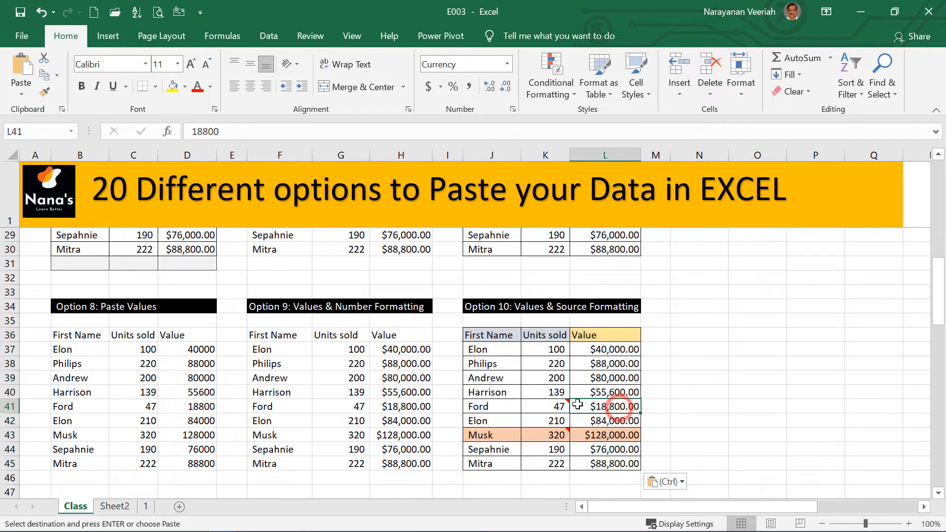
# Paste only the copied table's formatting at B50 under Option 11, and paste the table as links at F50 under Option 12.
pyautogui.click(23, 95)
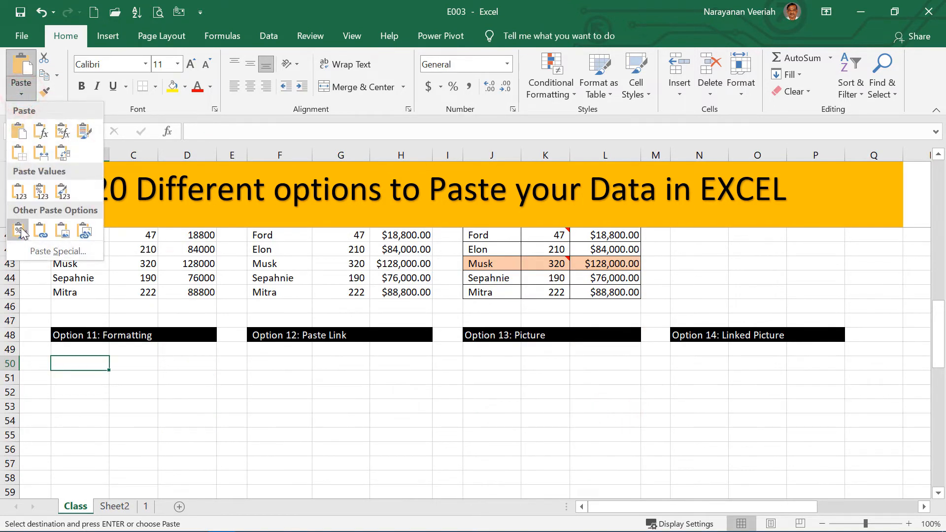
pyautogui.click(22, 231)
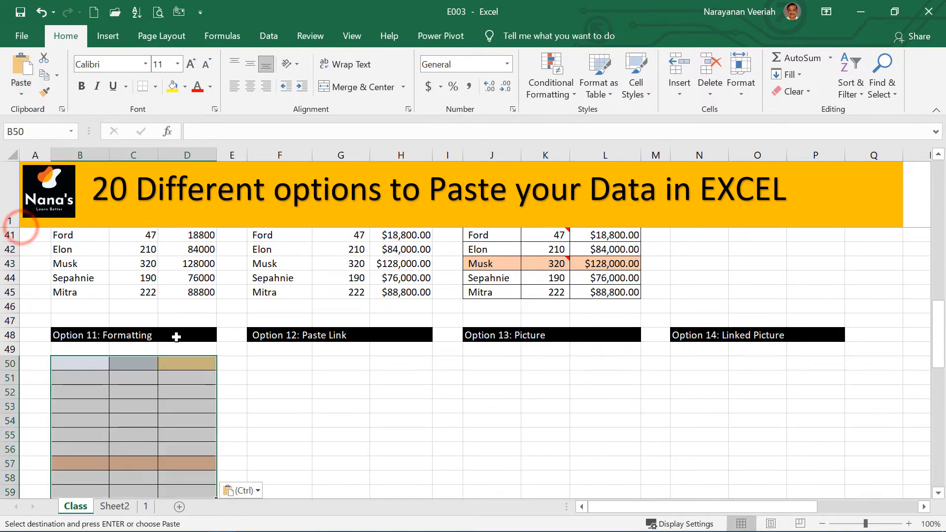
pyautogui.click(282, 365)
pyautogui.click(21, 94)
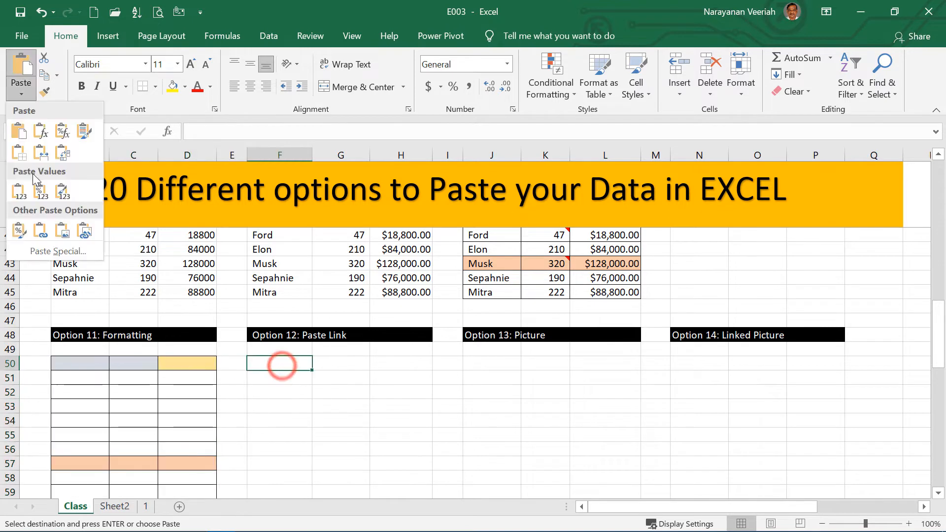
pyautogui.click(40, 230)
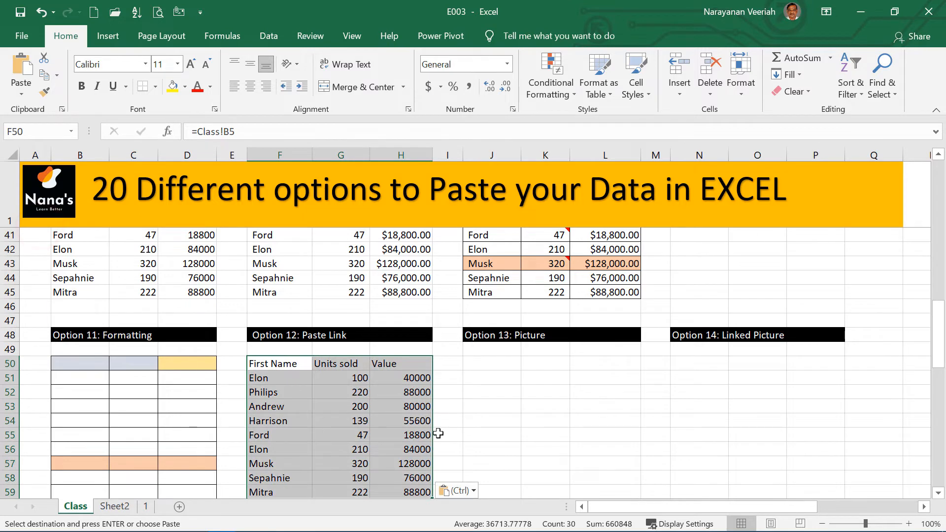
pyautogui.click(335, 377)
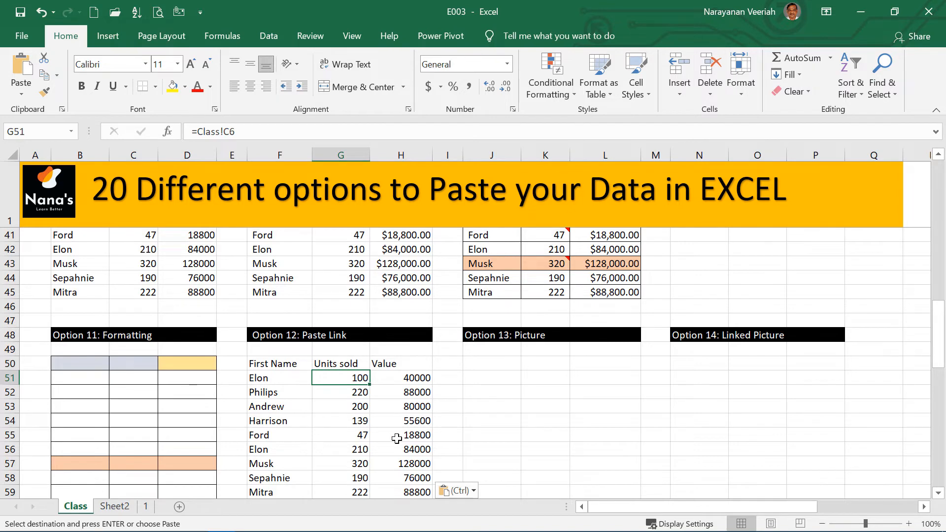
# Paste the copied table as a picture at J50 under Option 13 and as a linked picture at N50 under Option 14.
pyautogui.click(488, 366)
pyautogui.click(21, 92)
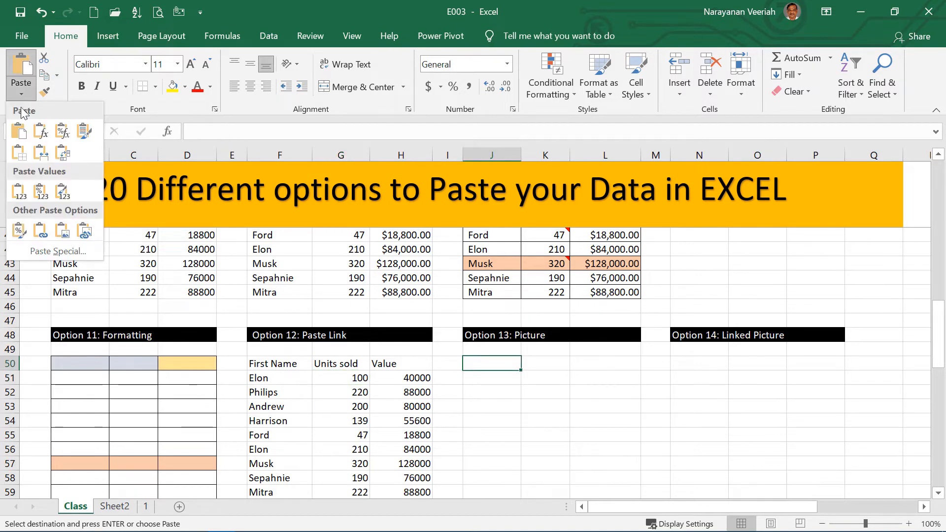
pyautogui.click(63, 232)
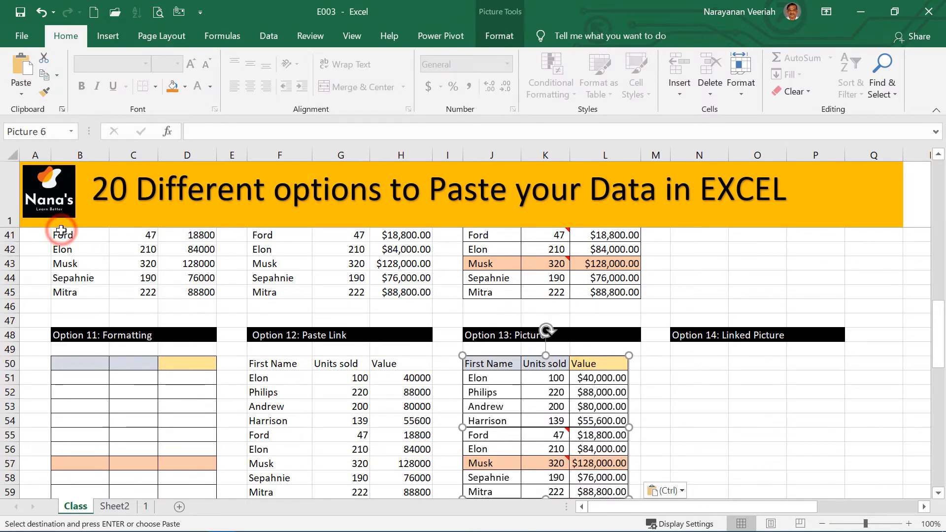
pyautogui.moveTo(553, 396); pyautogui.dragTo(555, 394)
pyautogui.click(21, 94)
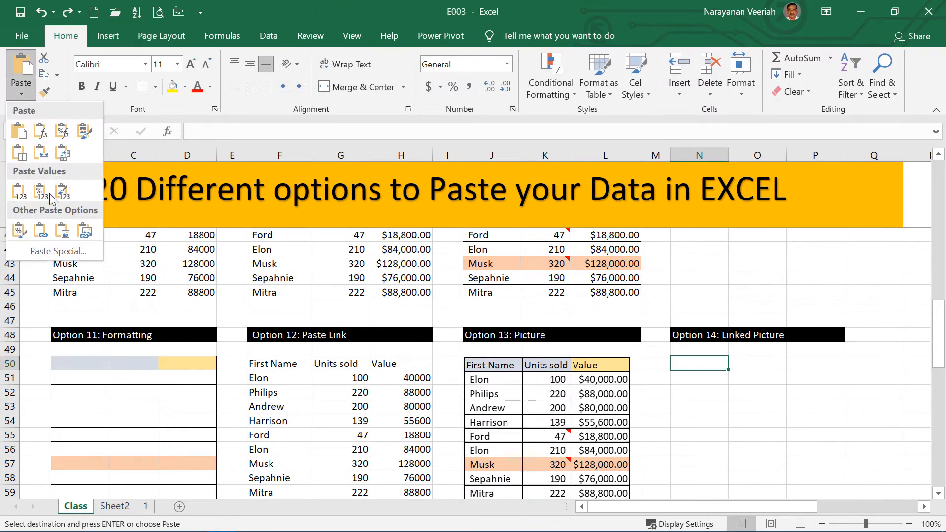
pyautogui.click(85, 235)
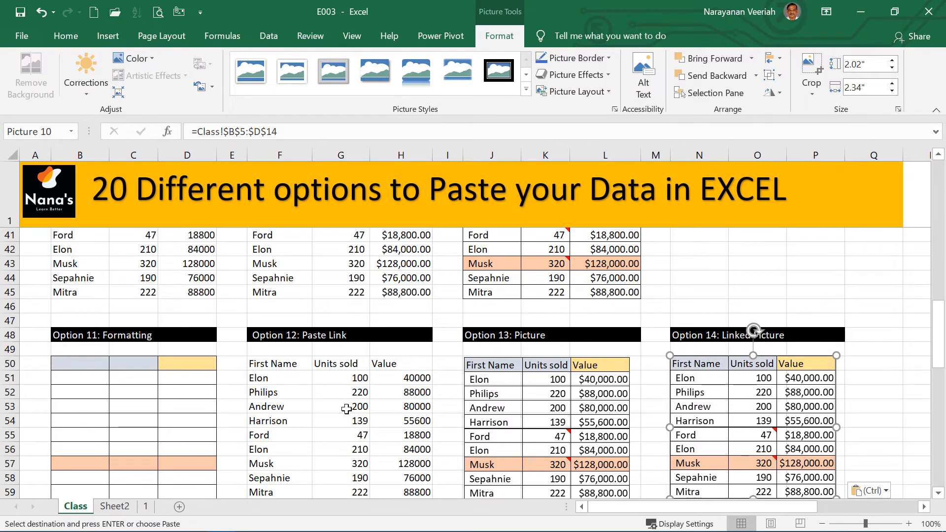
# Set the units sold in C6 of the source table to 500 and compare the linked table, picture and linked picture.
pyautogui.scroll(13, 752, 401)
pyautogui.click(133, 290)
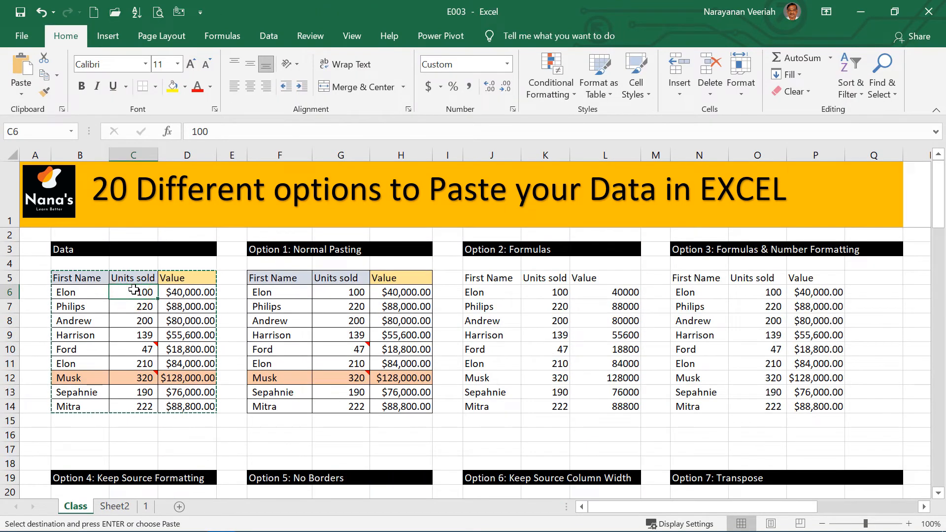
pyautogui.write('500')
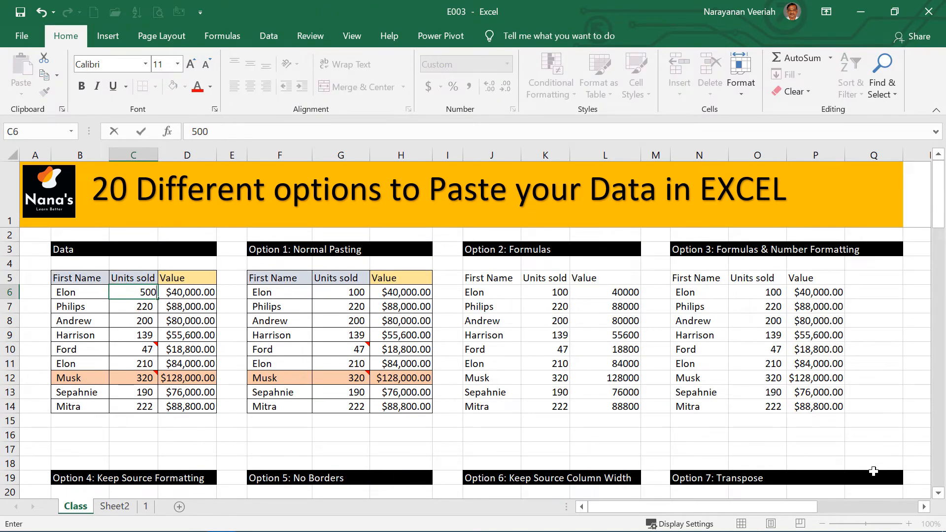
pyautogui.scroll(-7, 882, 444)
pyautogui.scroll(-6, 735, 386)
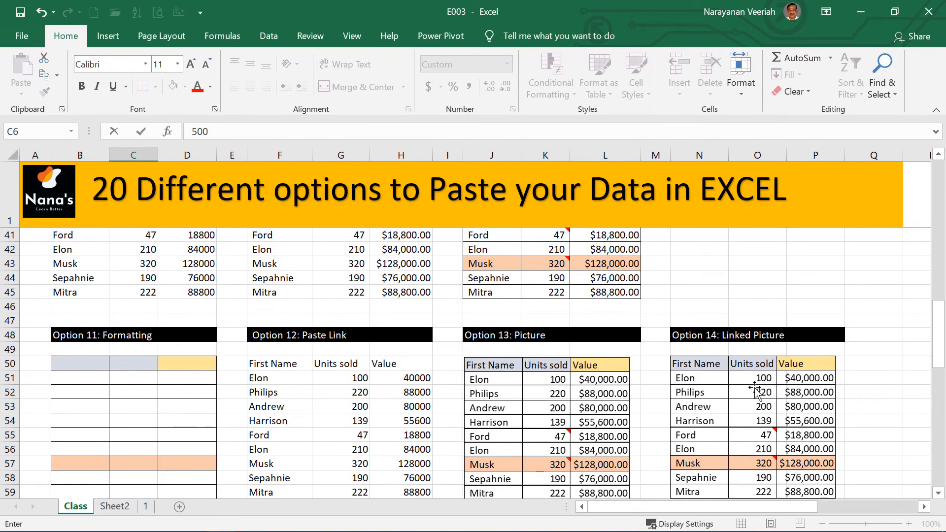
pyautogui.click(753, 393)
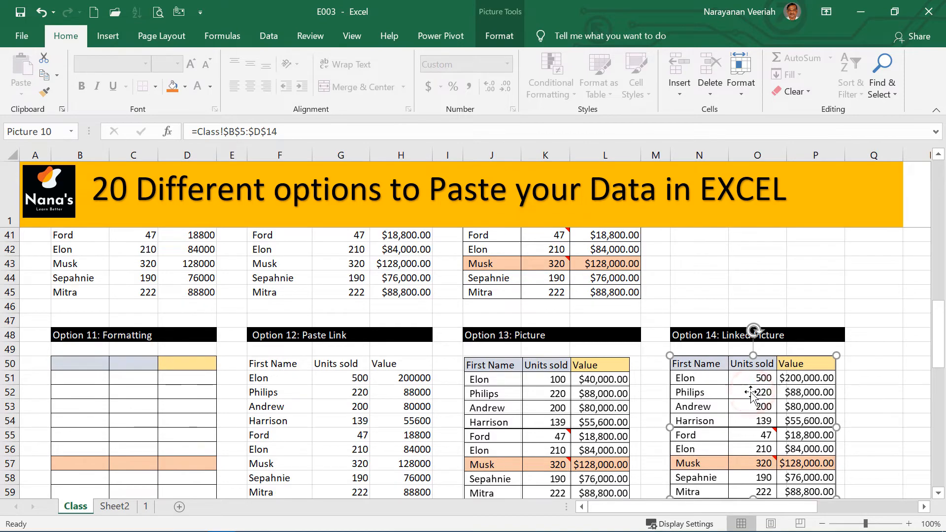
pyautogui.scroll(-2, 798, 429)
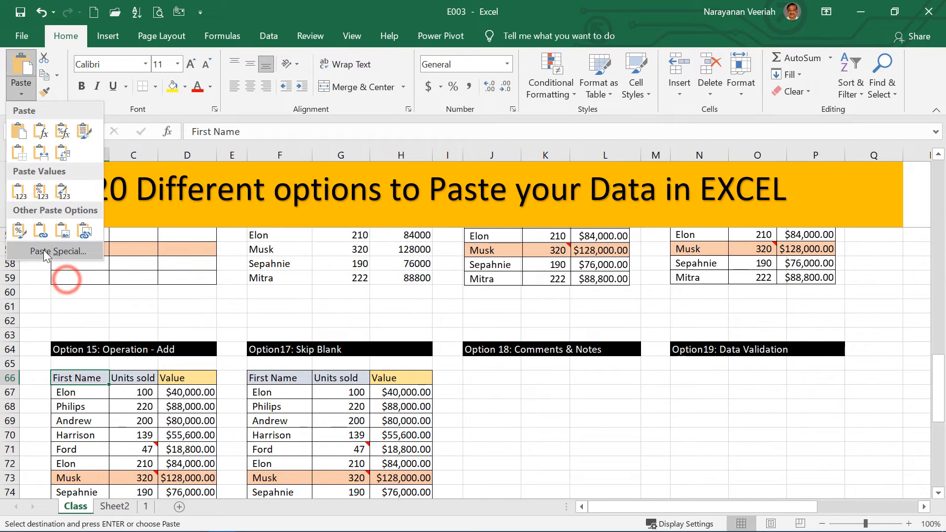
# Paste the copied table over the table at B66 under Option 15 using Paste Special with the Add operation.
pyautogui.click(59, 252)
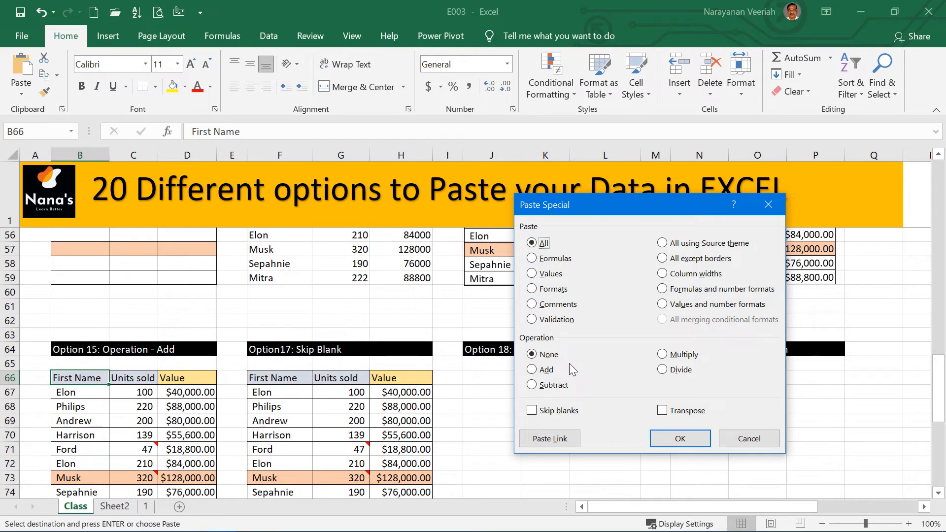
pyautogui.click(533, 372)
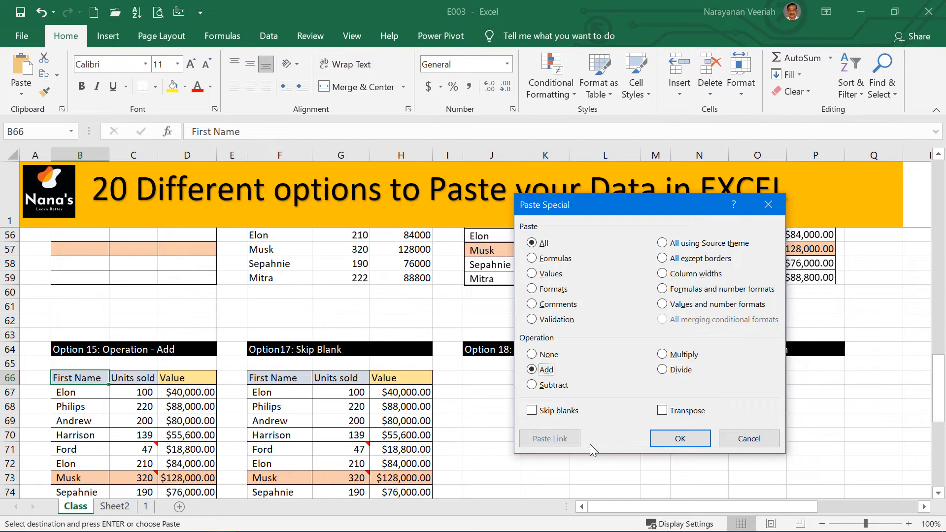
pyautogui.click(680, 439)
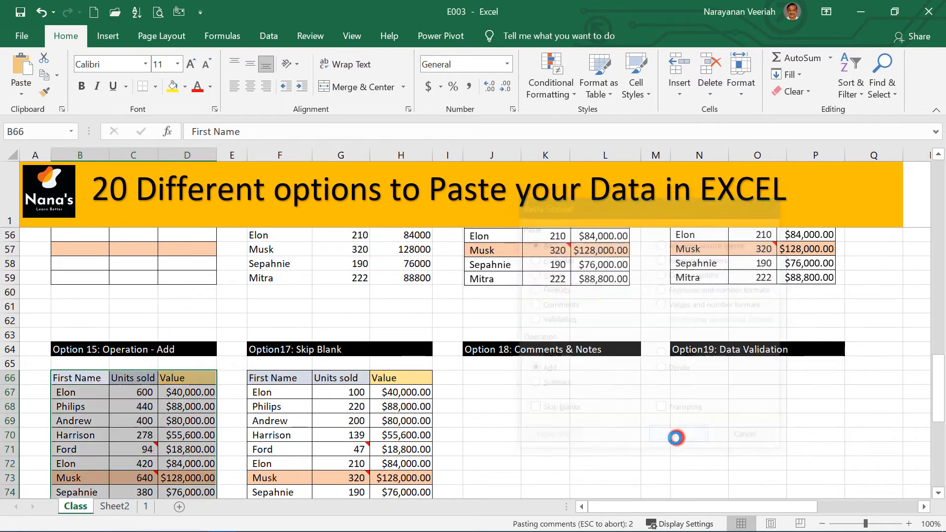
# Clear the units sold in C6 of the source table and copy the table B5:D14 again.
pyautogui.scroll(18, 640, 444)
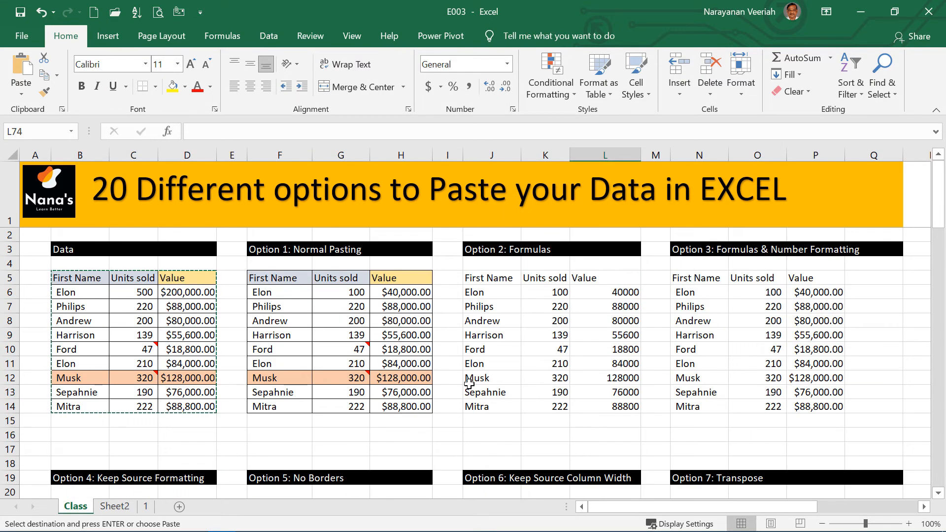
pyautogui.click(126, 293)
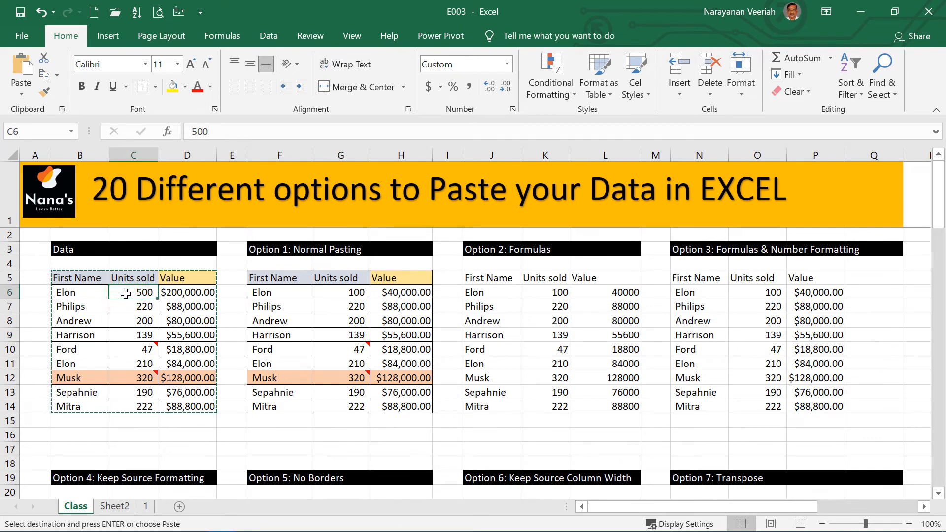
pyautogui.press('Delete')
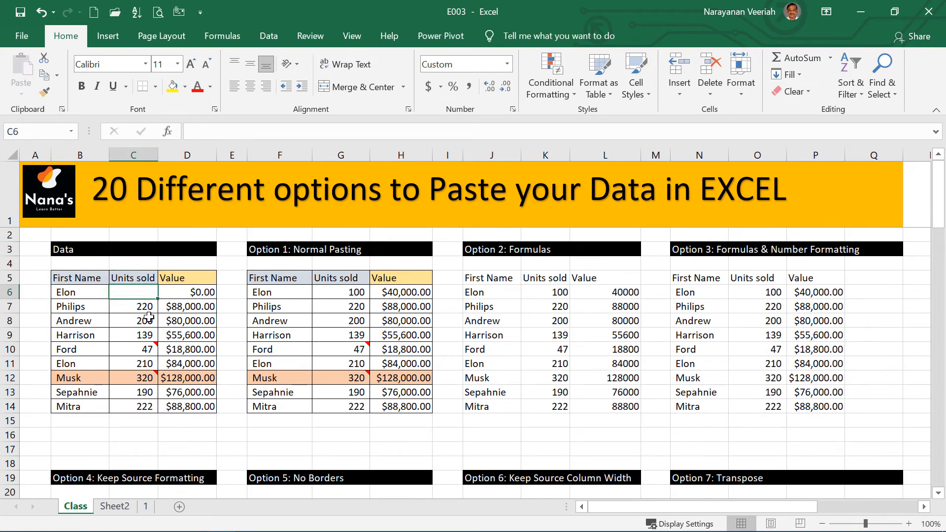
pyautogui.moveTo(64, 277); pyautogui.dragTo(195, 407)
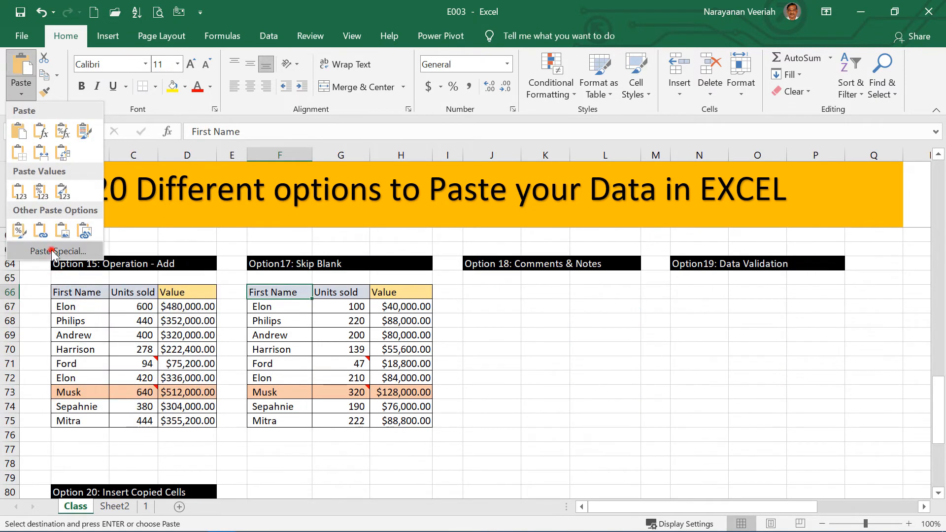
# Try pasting all of the copied table over the one at F66 under Option 17 without skipping blanks, and undo the paste.
pyautogui.click(51, 250)
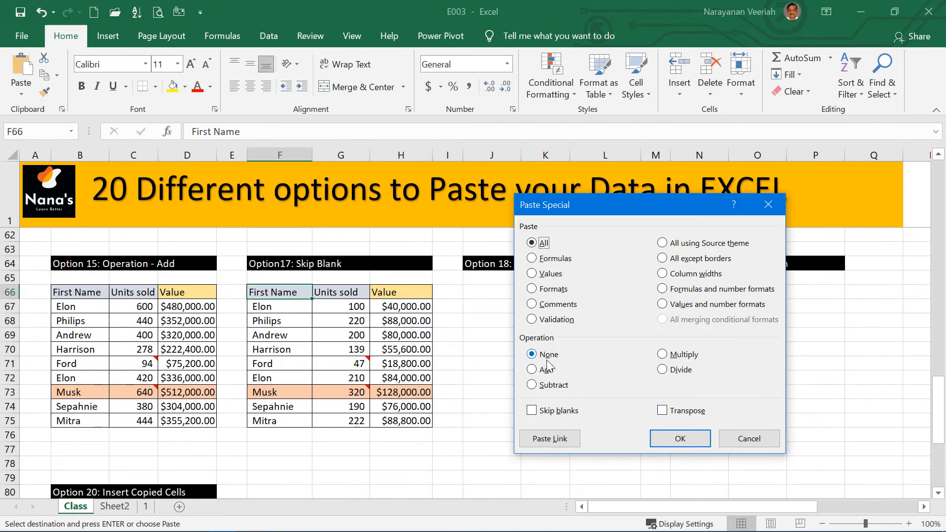
pyautogui.click(673, 442)
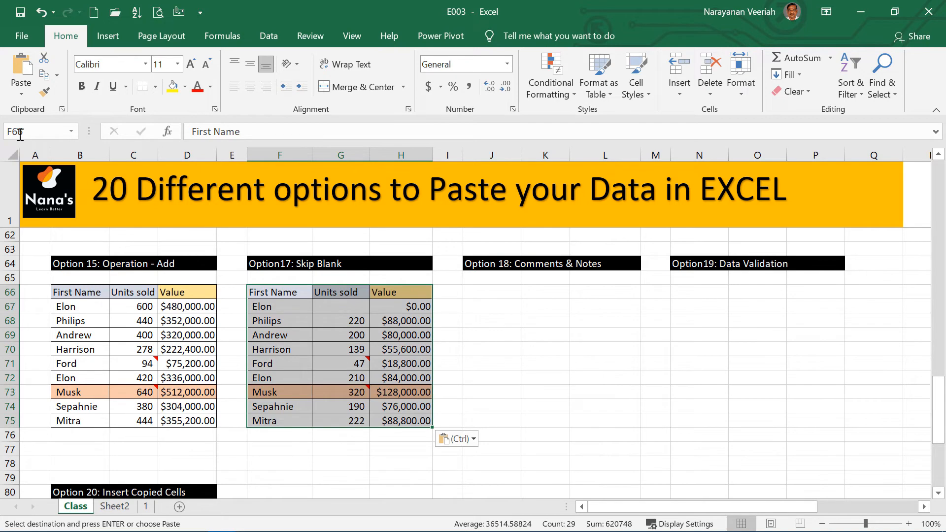
pyautogui.click(41, 12)
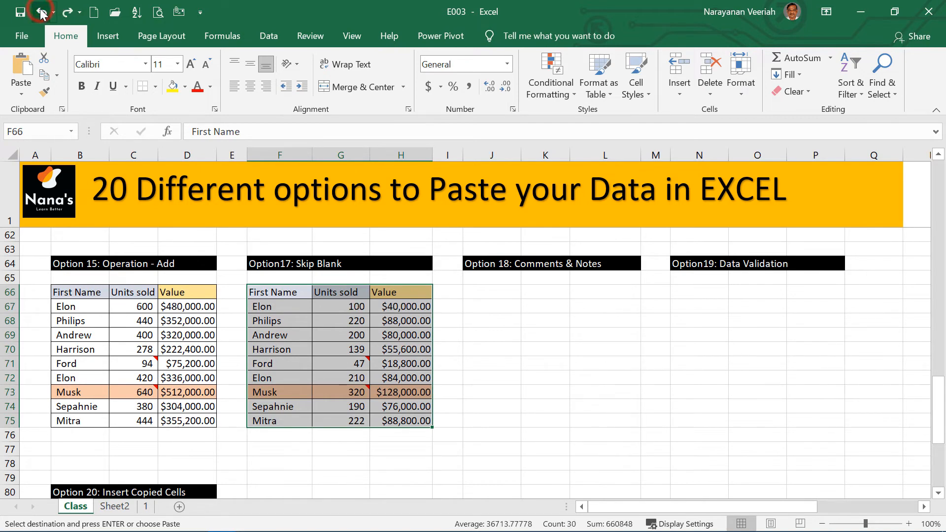
# Paste the copied table over the one at F66 under Option 17 using Paste Special with Skip blanks.
pyautogui.click(22, 92)
pyautogui.click(55, 252)
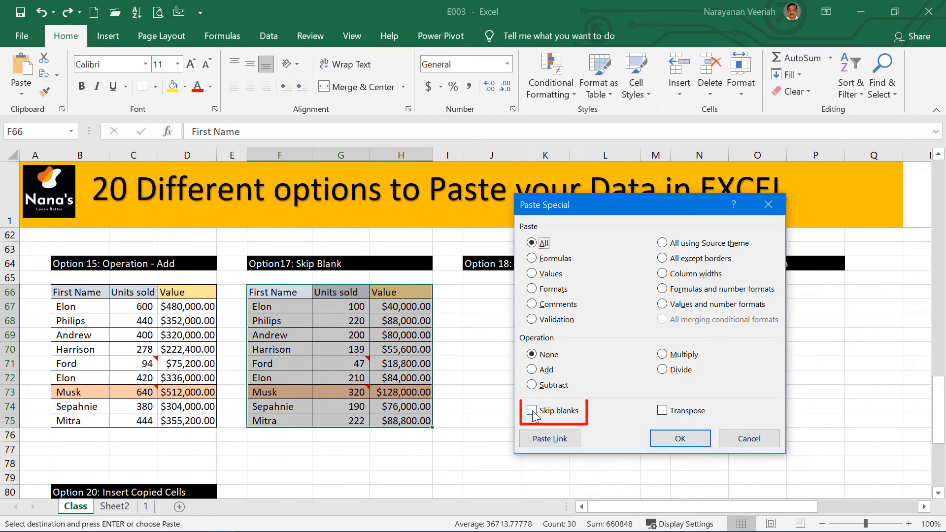
pyautogui.click(532, 412)
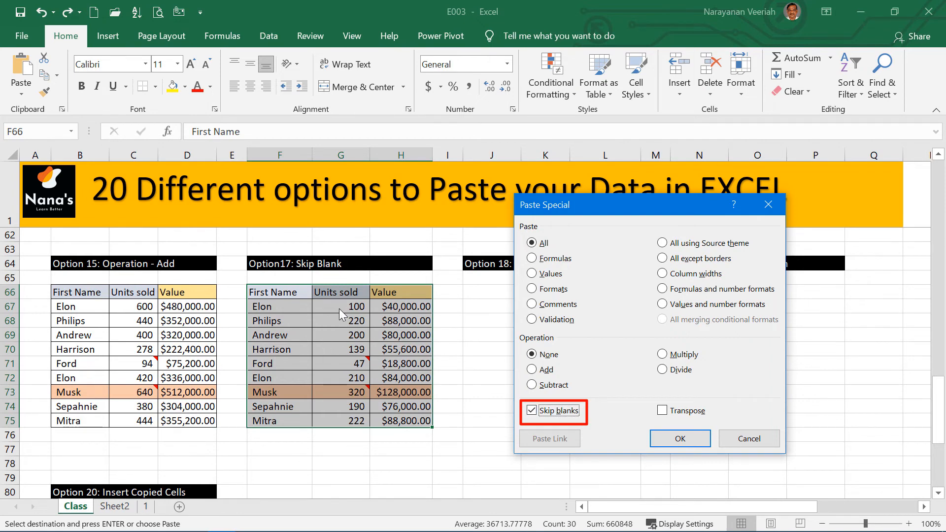
pyautogui.click(680, 439)
# Paste only the copied table's comments at J66 under Option 18.
pyautogui.click(485, 293)
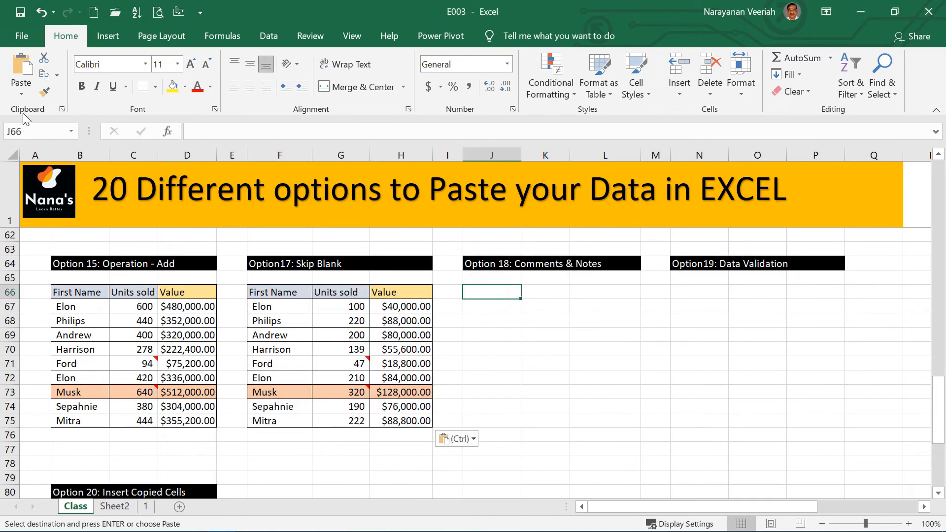
pyautogui.click(21, 96)
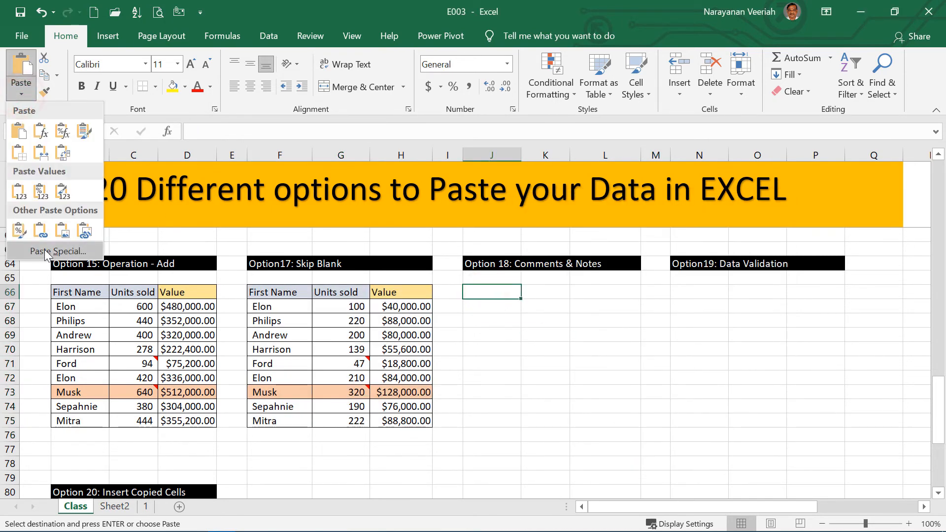
pyautogui.click(44, 250)
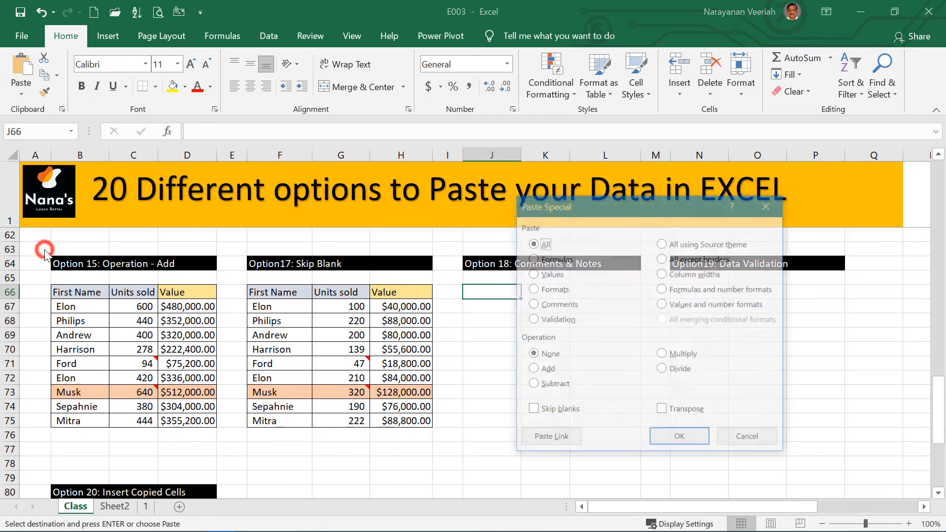
pyautogui.click(531, 304)
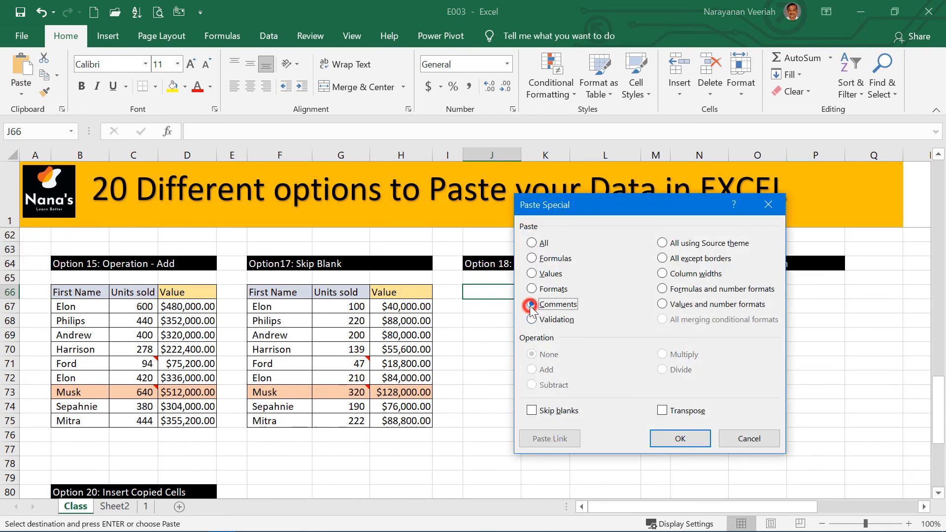
pyautogui.click(681, 439)
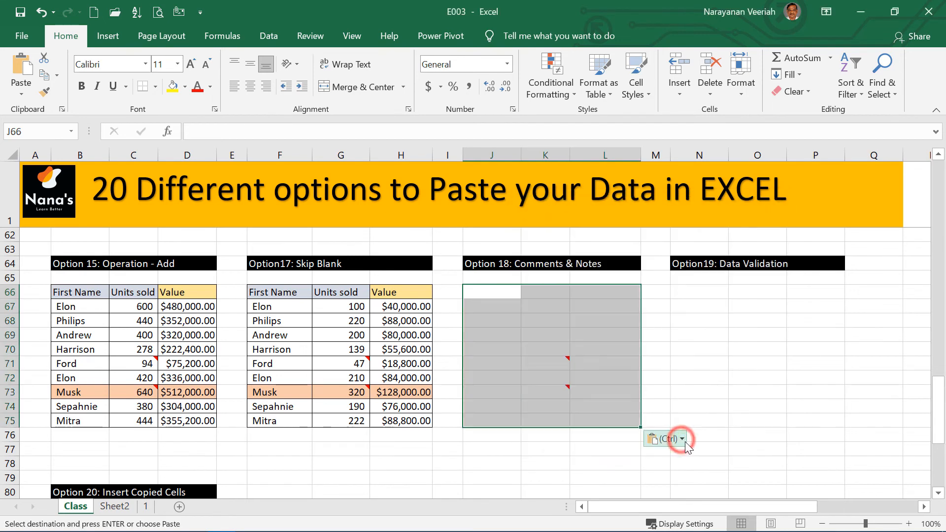
pyautogui.moveTo(549, 363)
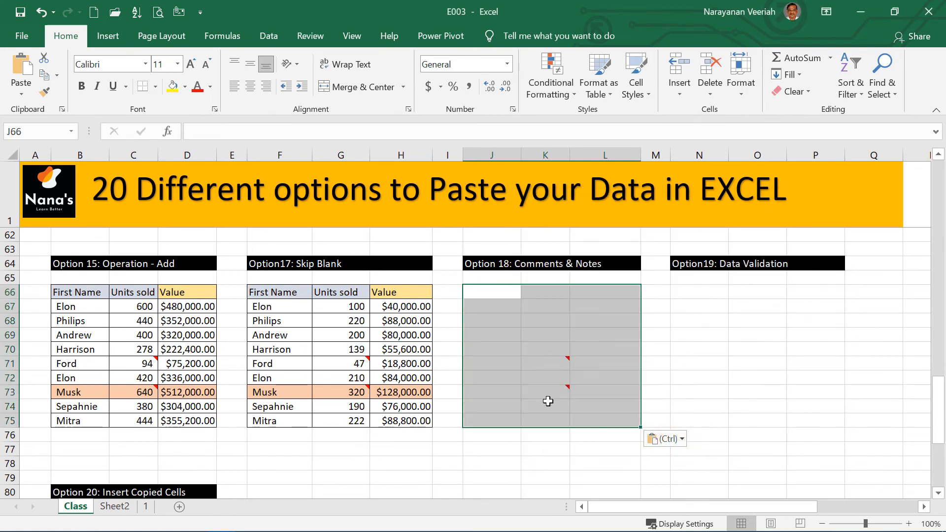
# Paste only the copied table's data validation at N66 under Option 19.
pyautogui.click(700, 292)
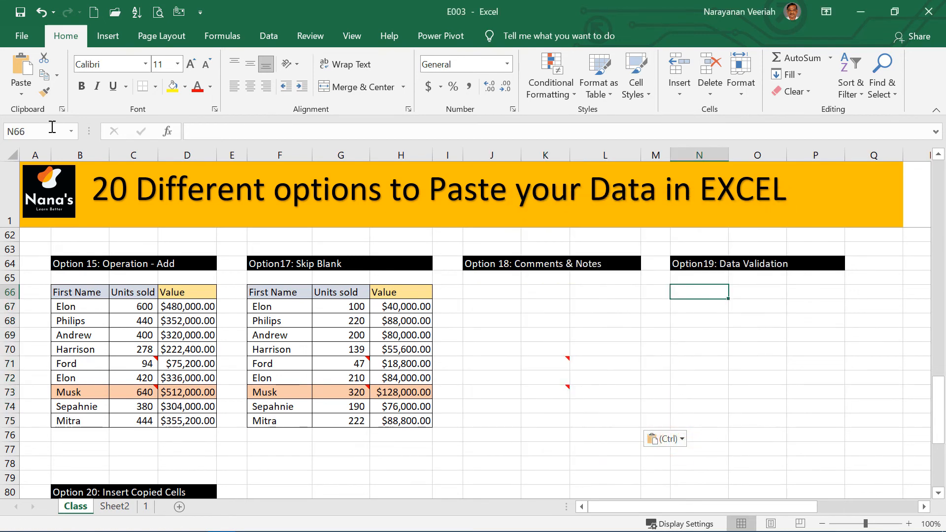
pyautogui.click(21, 94)
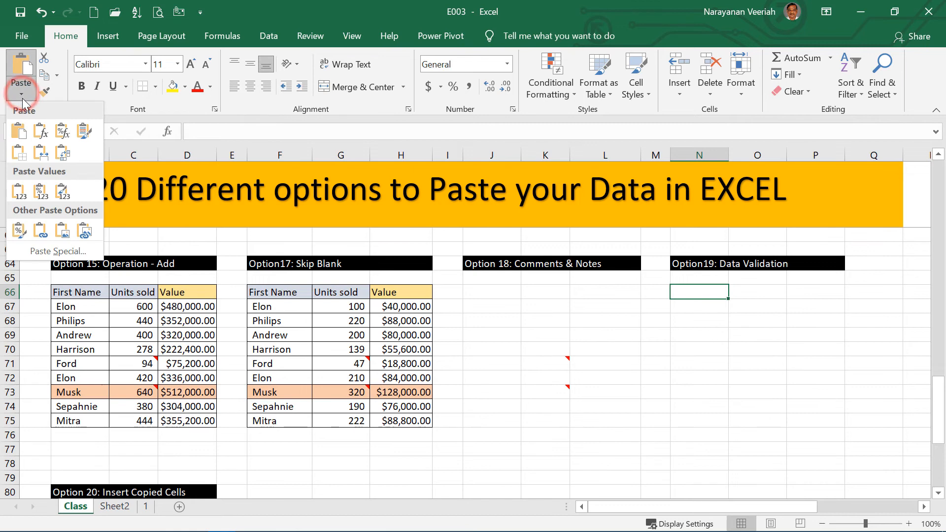
pyautogui.click(52, 251)
pyautogui.click(532, 320)
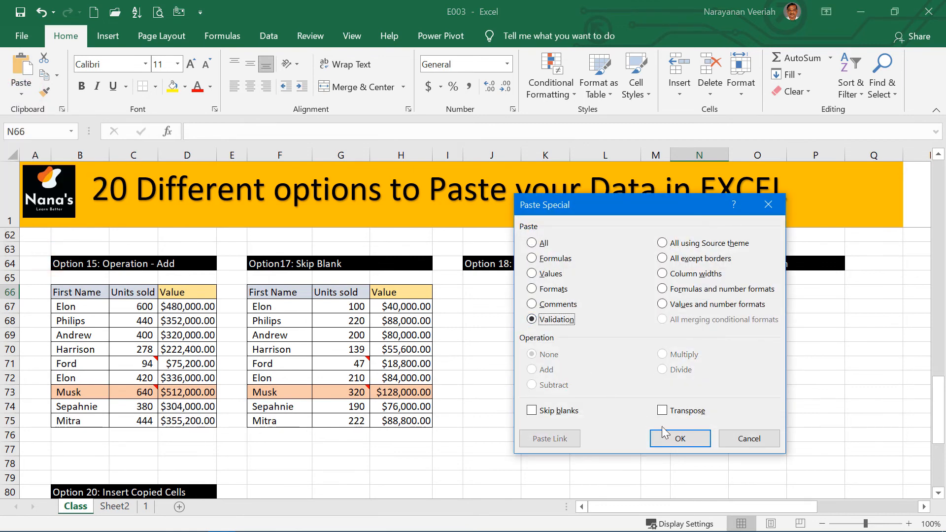
pyautogui.click(680, 438)
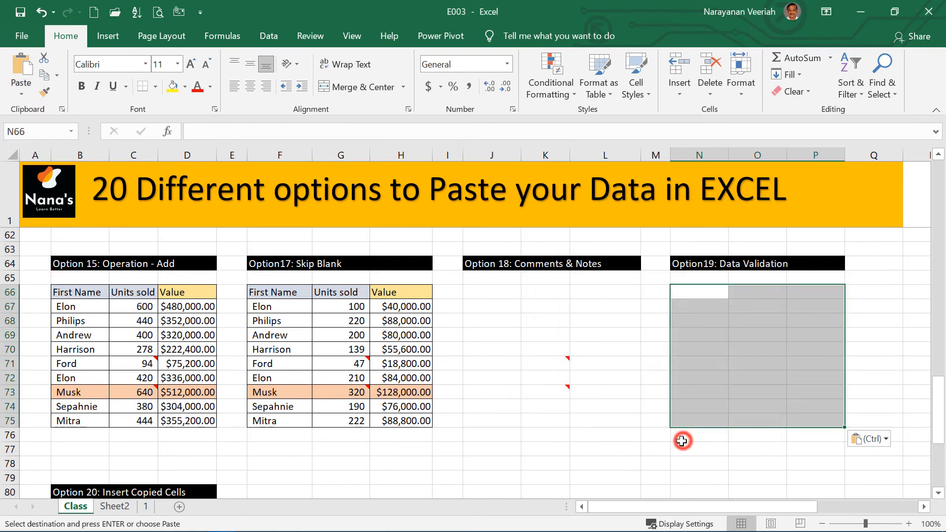
# Check the data validation settings of cell O68 in the range pasted under Option 19.
pyautogui.click(759, 322)
pyautogui.click(273, 36)
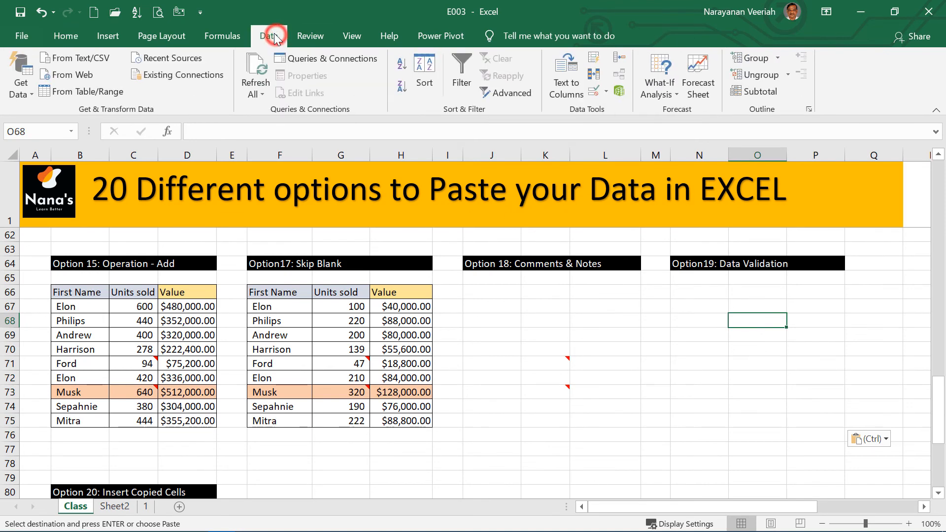
pyautogui.click(605, 94)
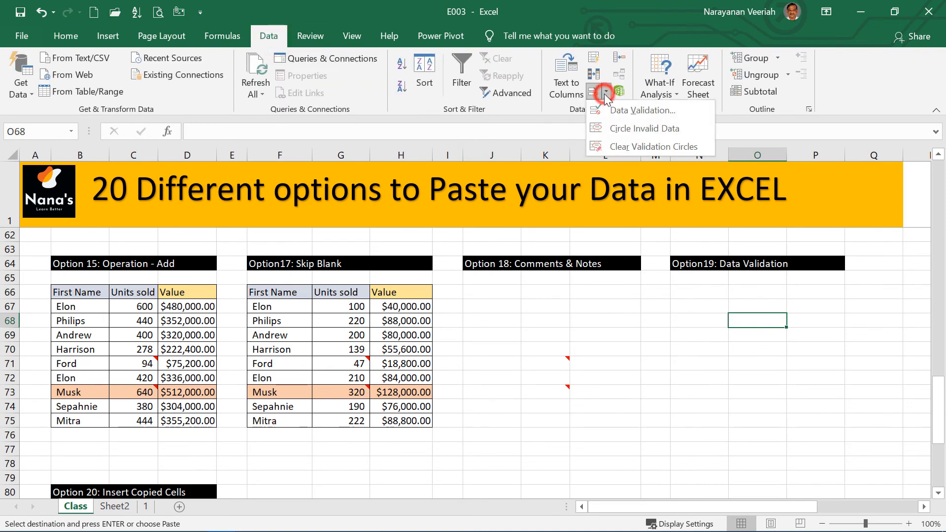
pyautogui.click(607, 113)
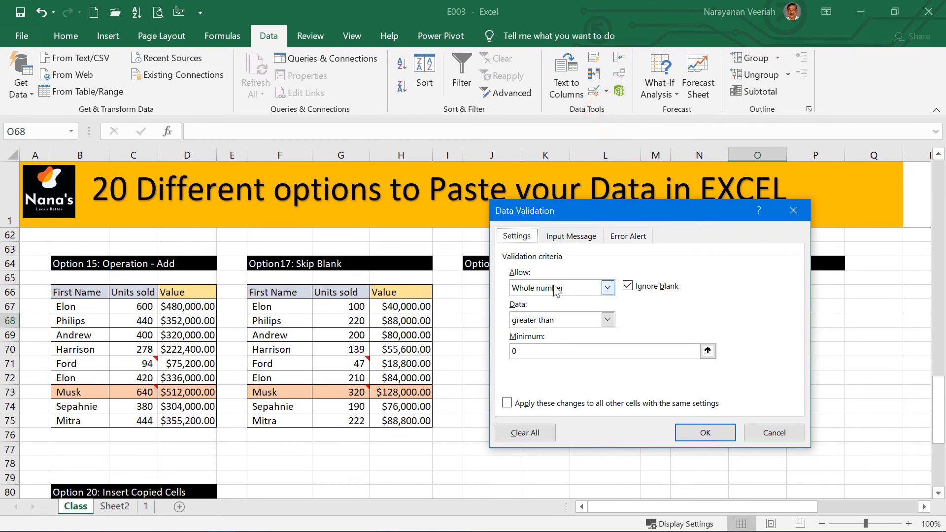
pyautogui.moveTo(644, 210); pyautogui.dragTo(696, 184)
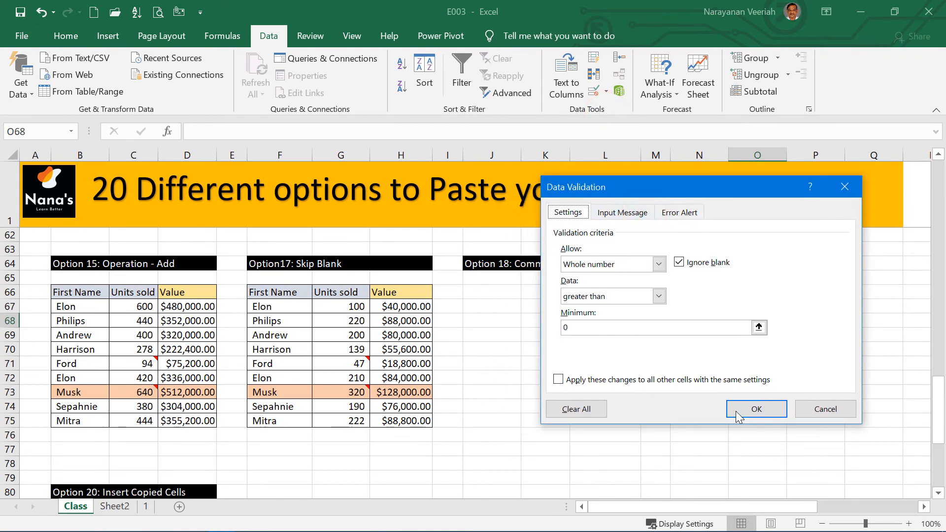
pyautogui.click(761, 411)
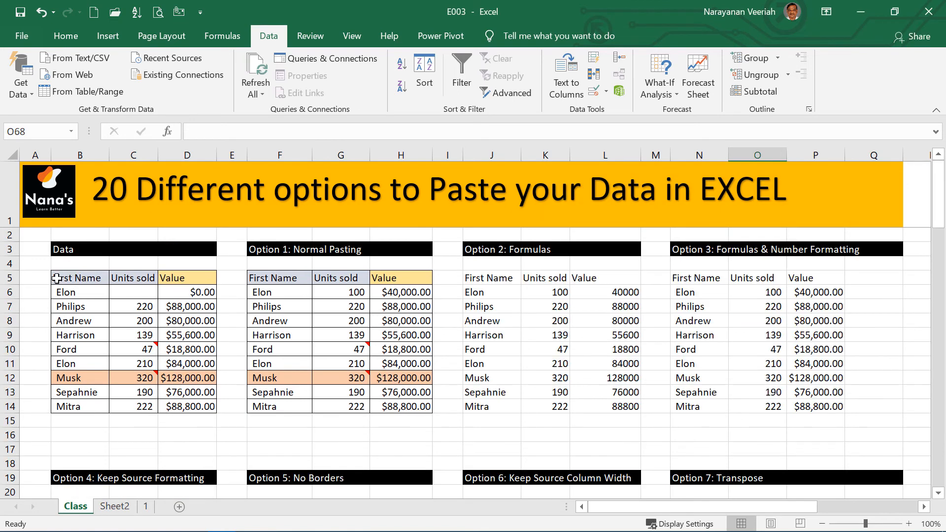
# Copy B5:D9 from the source table and select B84:D88 in the Option 20 table as the destination.
pyautogui.moveTo(57, 278); pyautogui.dragTo(181, 335)
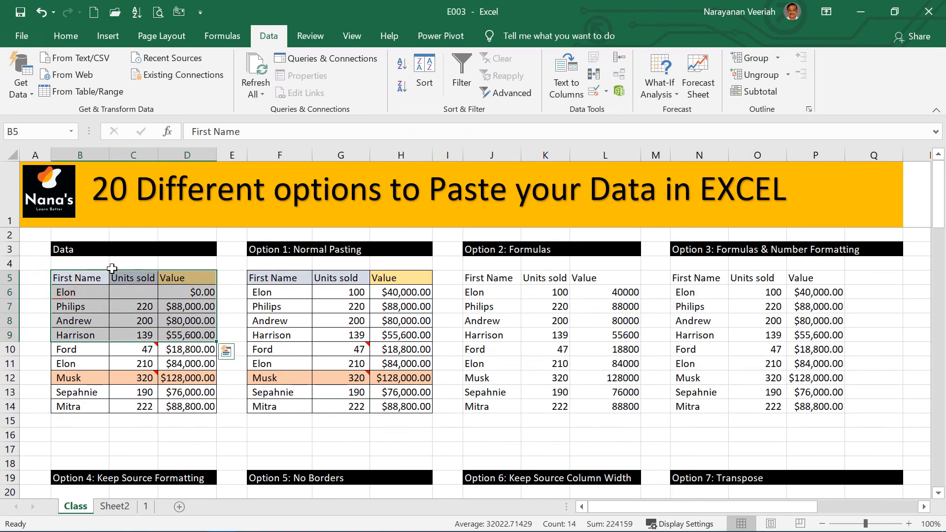
pyautogui.click(62, 37)
pyautogui.click(45, 75)
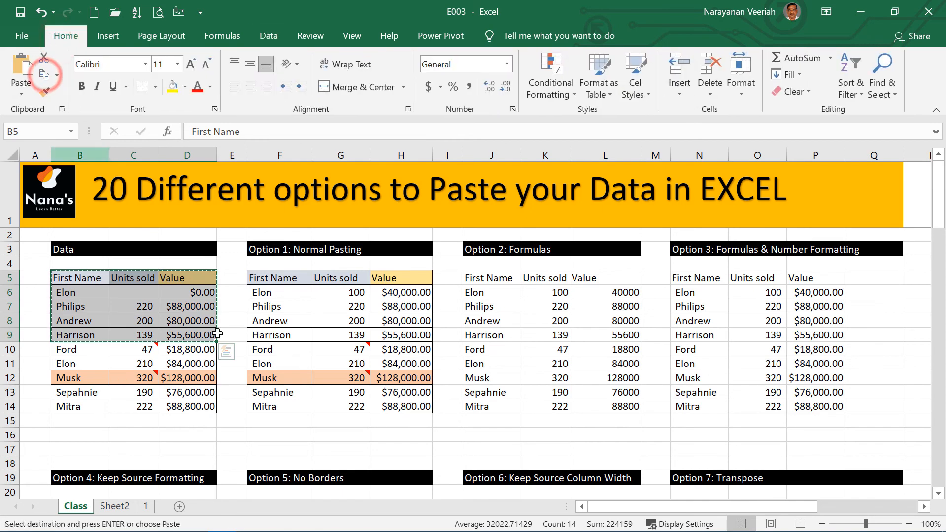
pyautogui.scroll(-8, 273, 377)
pyautogui.scroll(-17, 273, 377)
pyautogui.moveTo(64, 335); pyautogui.dragTo(178, 368)
# Try inserting the copied cells at B84 with Shift cells down and pasting them normally over B84:D88, undoing each attempt.
pyautogui.rightClick(85, 336)
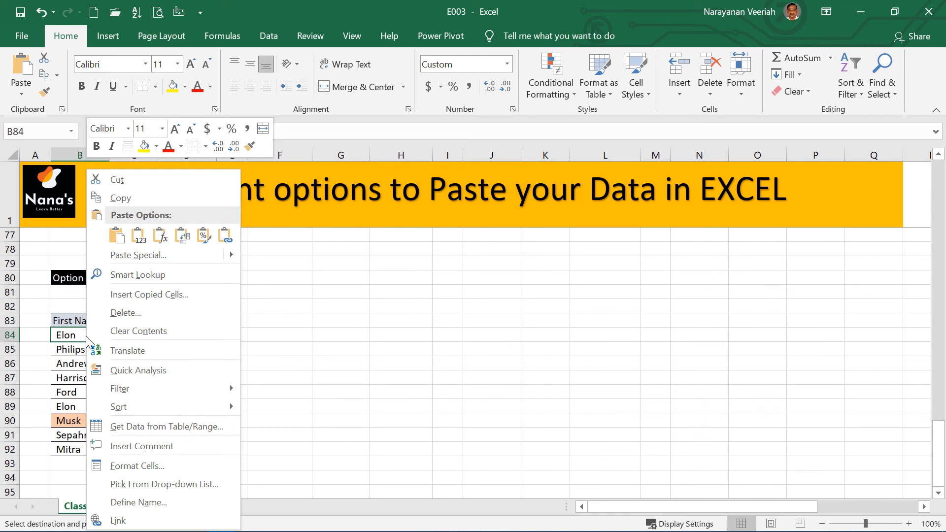
pyautogui.click(130, 295)
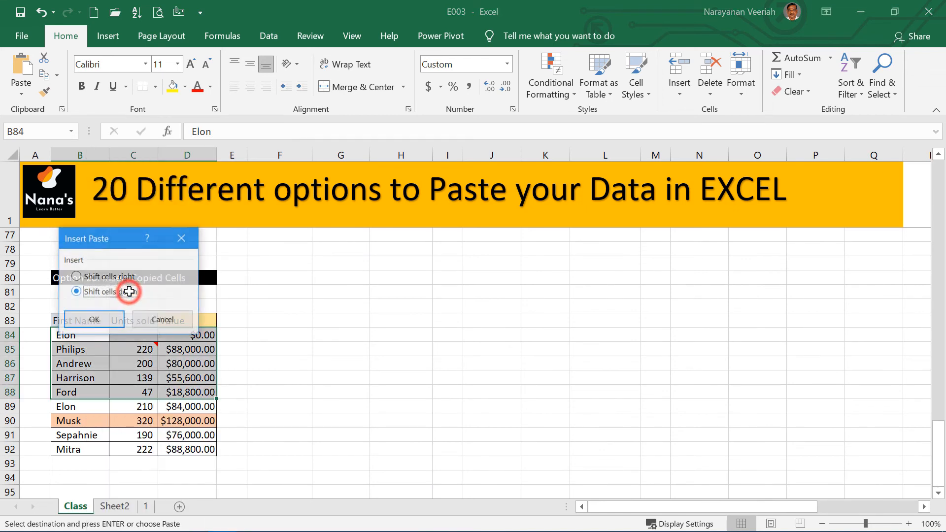
pyautogui.click(94, 320)
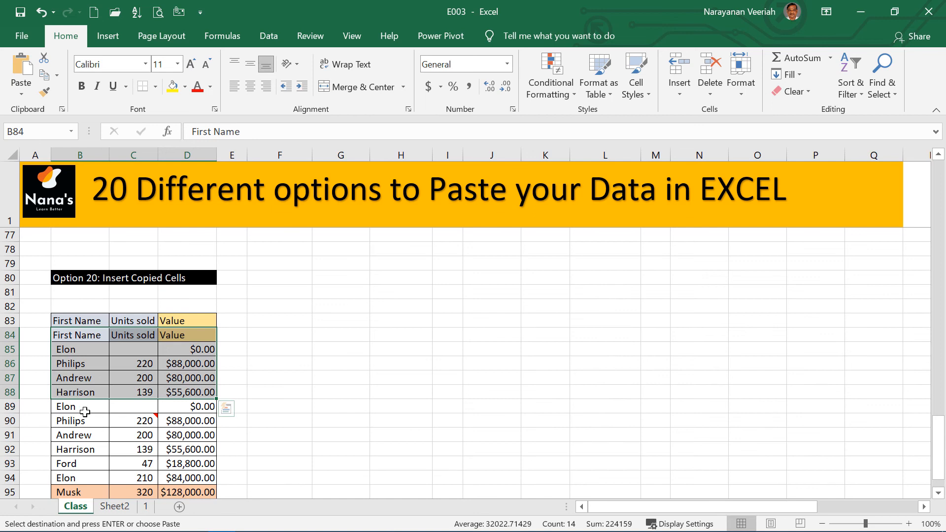
pyautogui.click(42, 13)
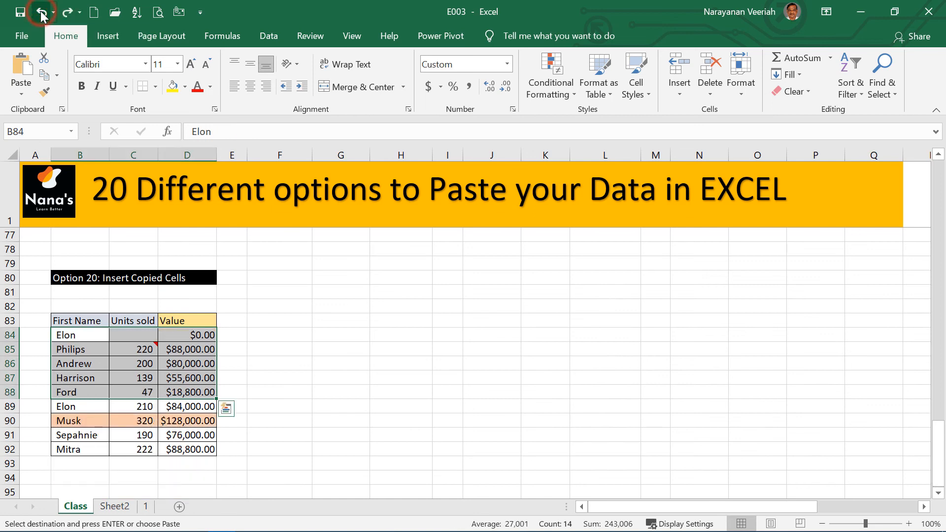
pyautogui.click(23, 69)
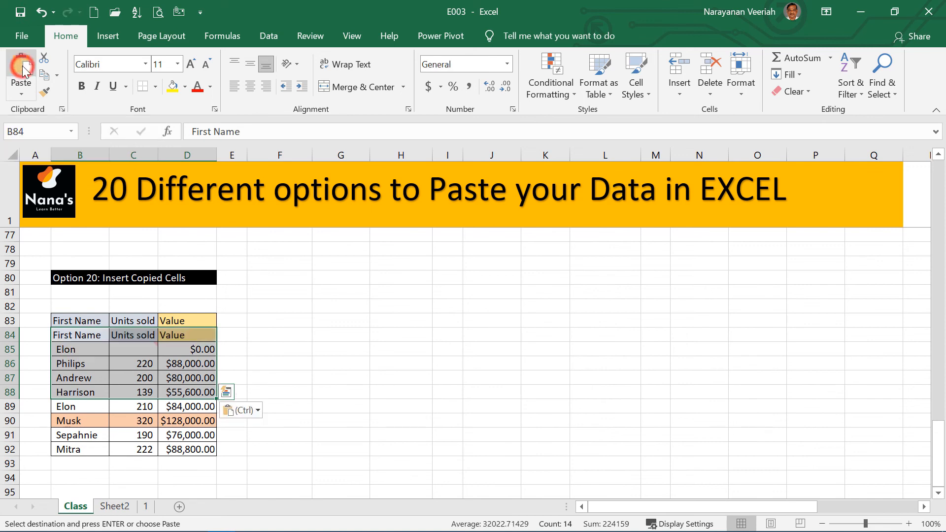
pyautogui.click(40, 13)
# Insert the copied cells at B84 in the Option 20 table with Shift cells down.
pyautogui.rightClick(90, 345)
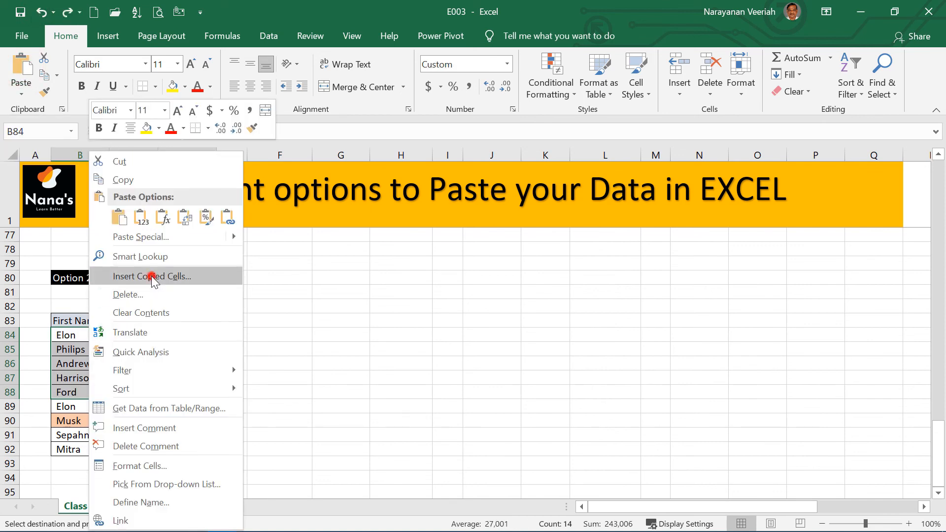
pyautogui.click(152, 276)
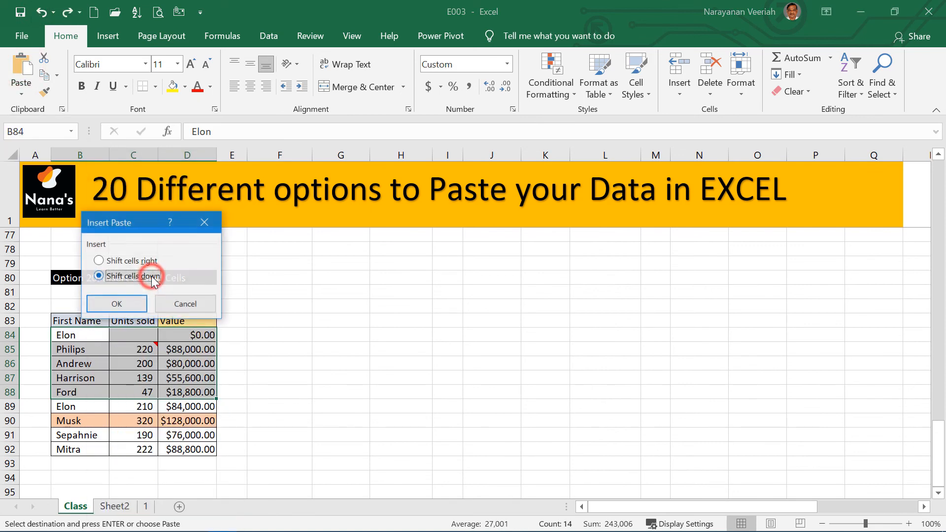
pyautogui.click(128, 305)
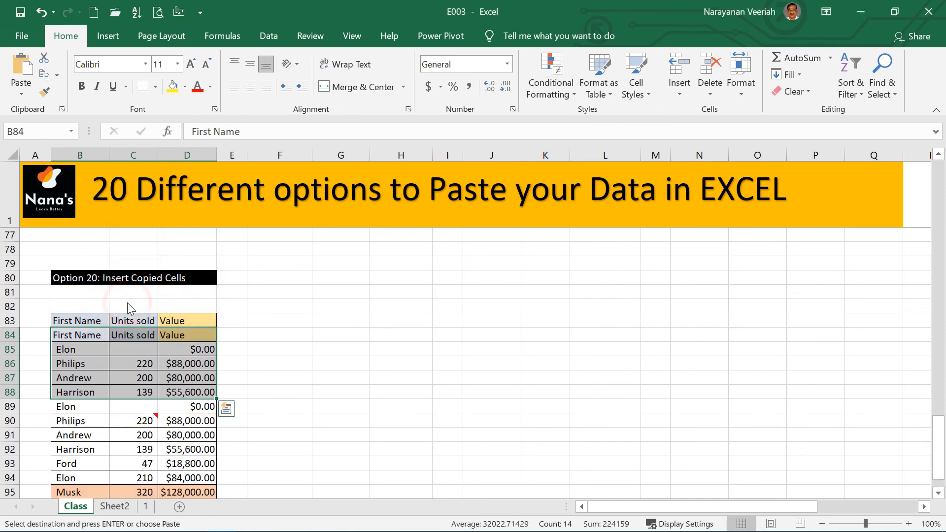